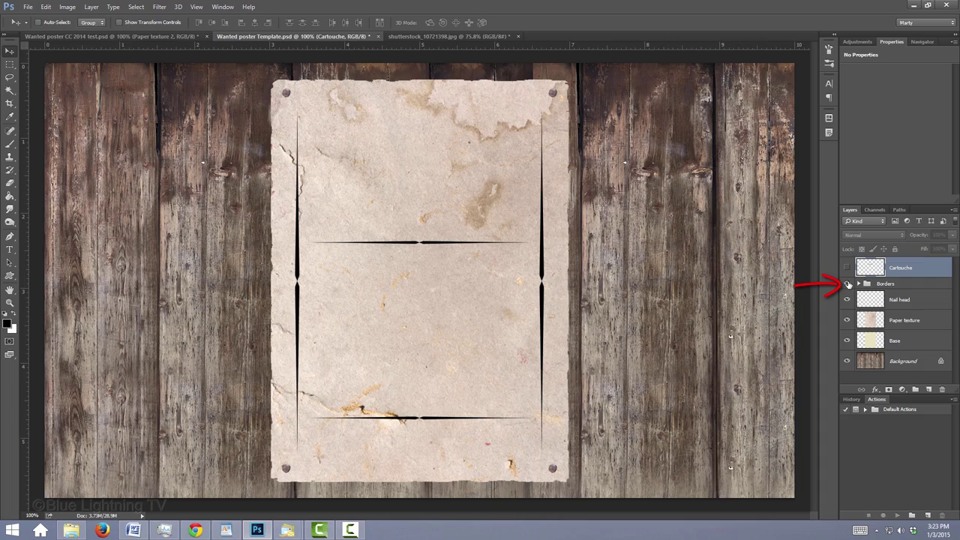
# - Make the Cartouche layer visible, with its blend mode set to Multiply and its opacity to 80%
pyautogui.click(847, 268)
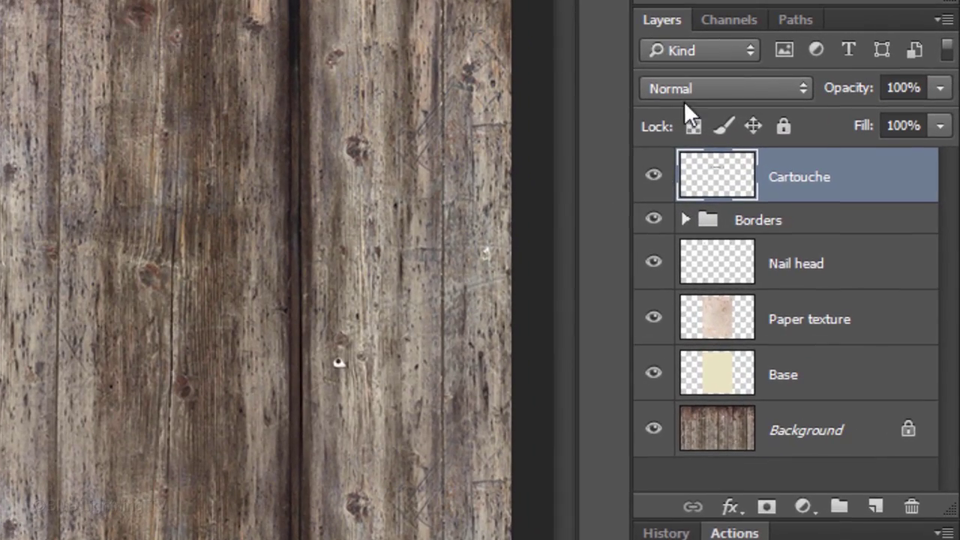
pyautogui.click(696, 90)
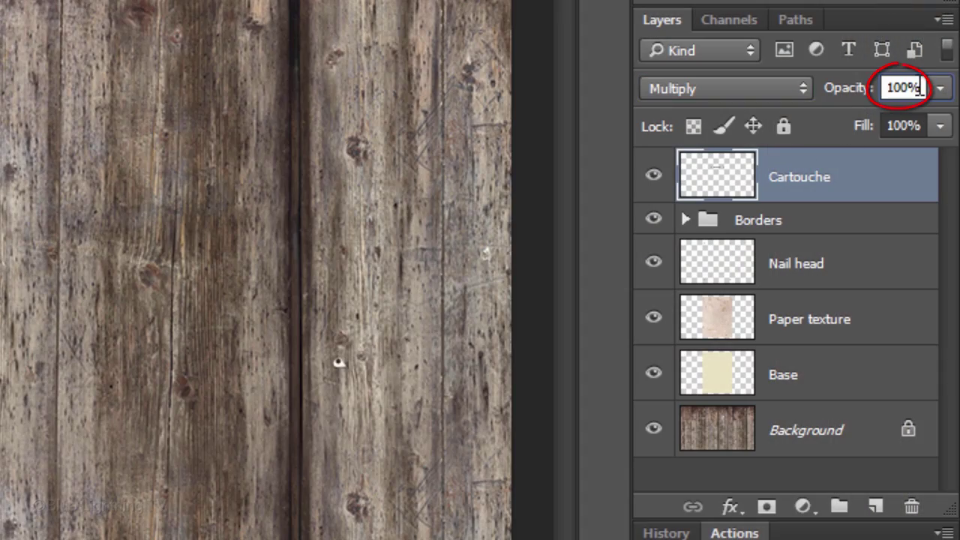
pyautogui.click(834, 90)
pyautogui.write('80')
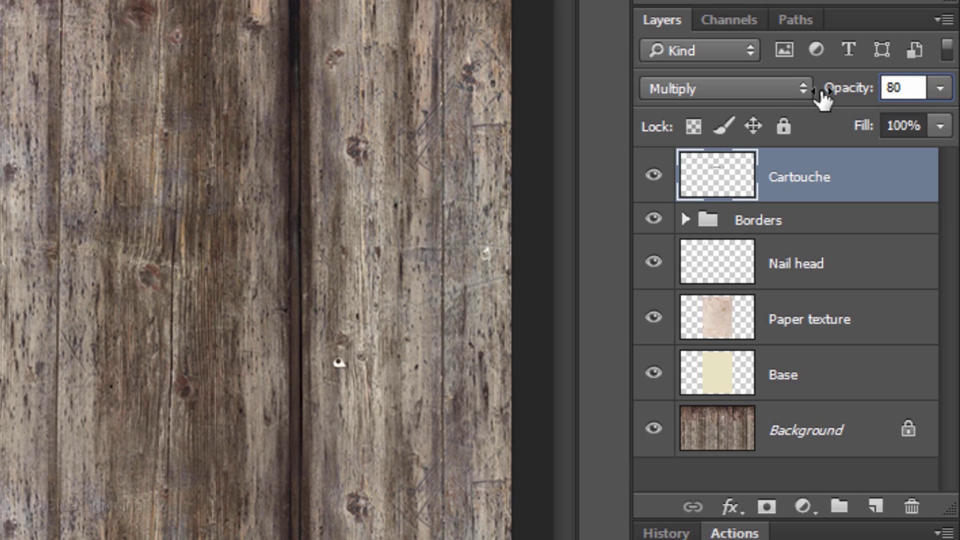
# - Reduce the opacity of the Borders group to 80%
pyautogui.click(710, 222)
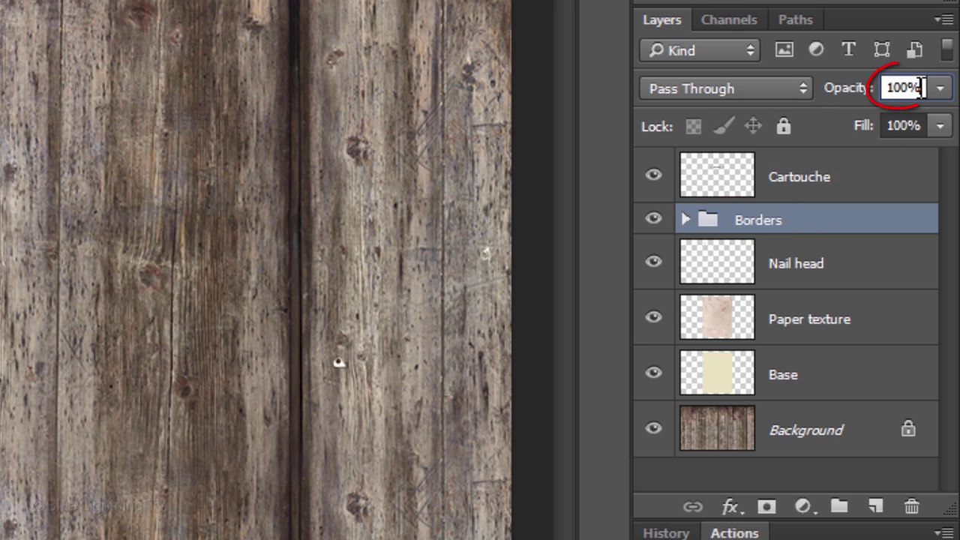
pyautogui.hotkey('ctrl', 'a')
pyautogui.write('80')
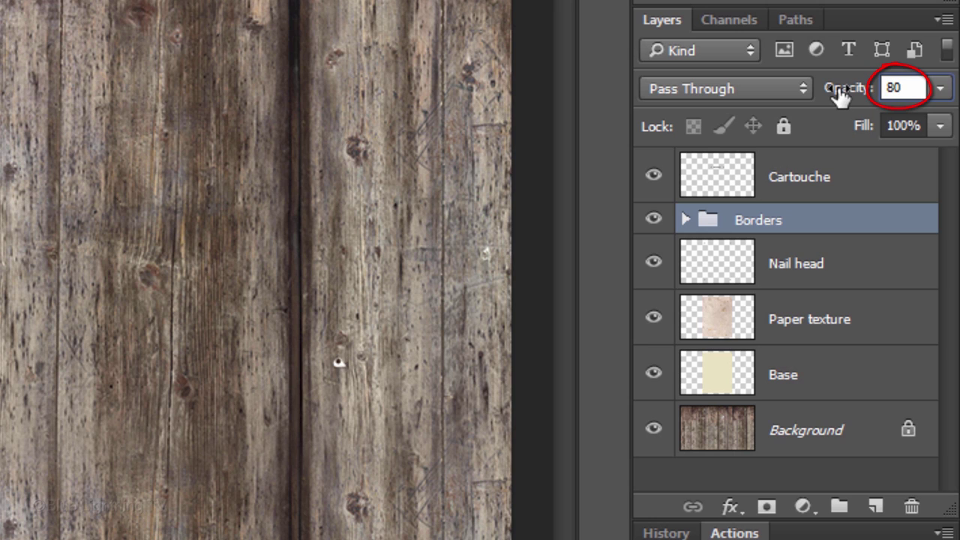
# - Add a Bevel & Emboss effect to the Nail head layer with Use Global Light off and a shading angle of -40°
pyautogui.click(728, 264)
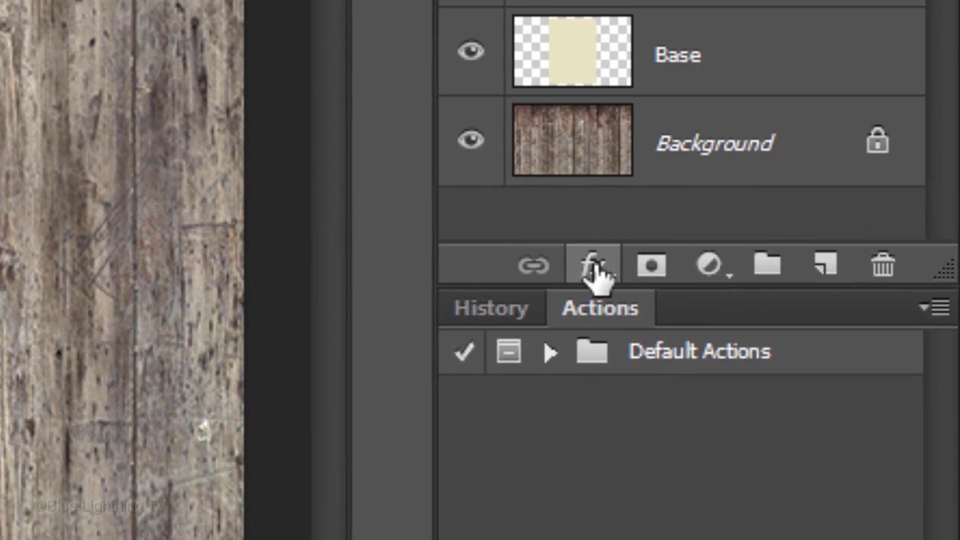
pyautogui.click(731, 510)
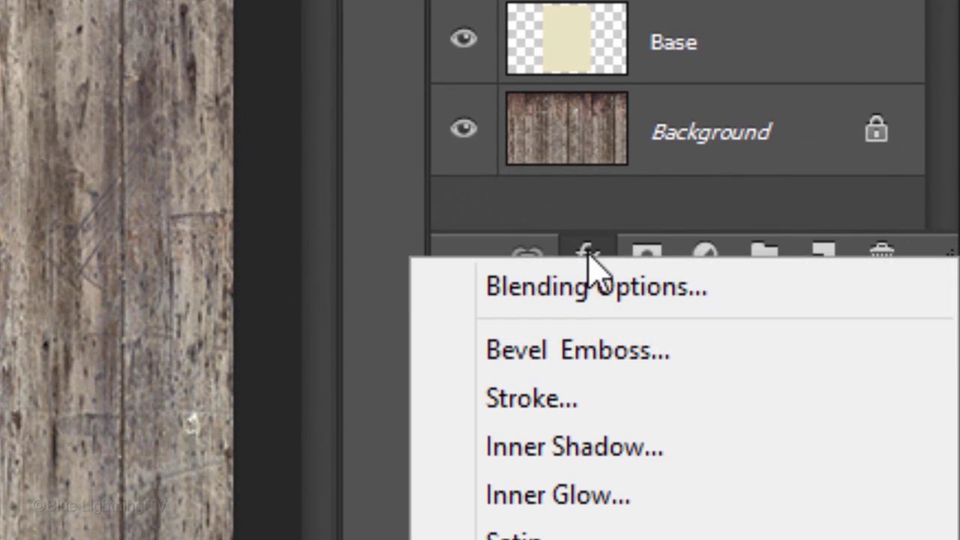
pyautogui.click(577, 353)
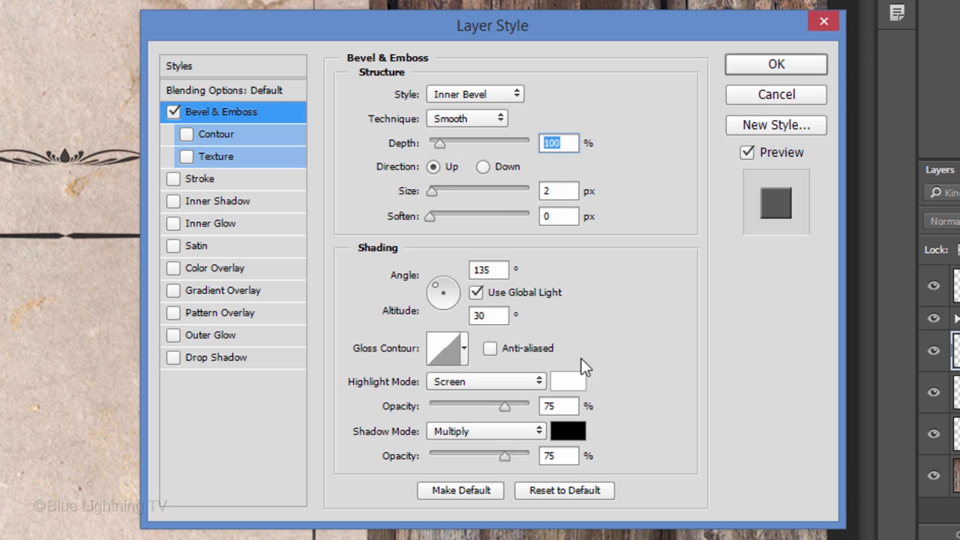
pyautogui.click(477, 292)
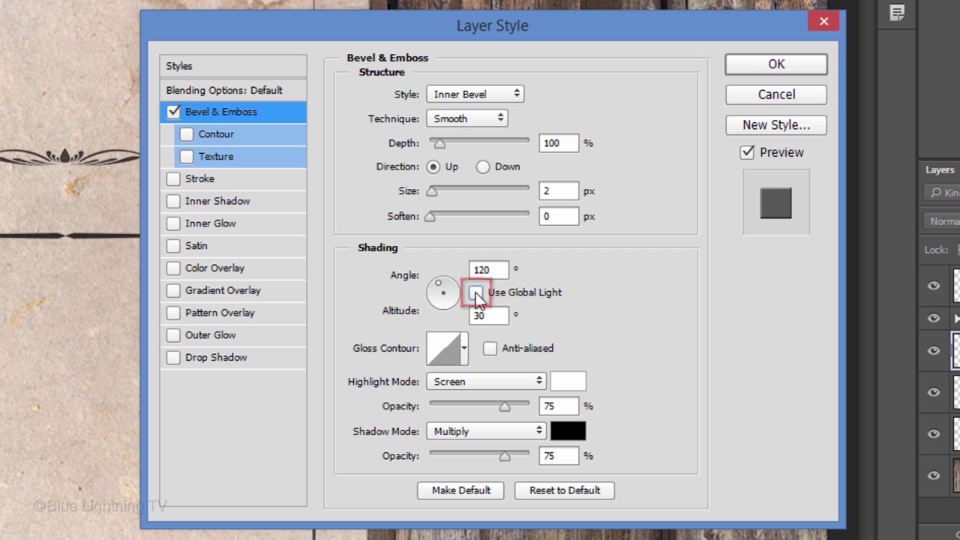
pyautogui.doubleClick(496, 268)
pyautogui.press('BackSpace')
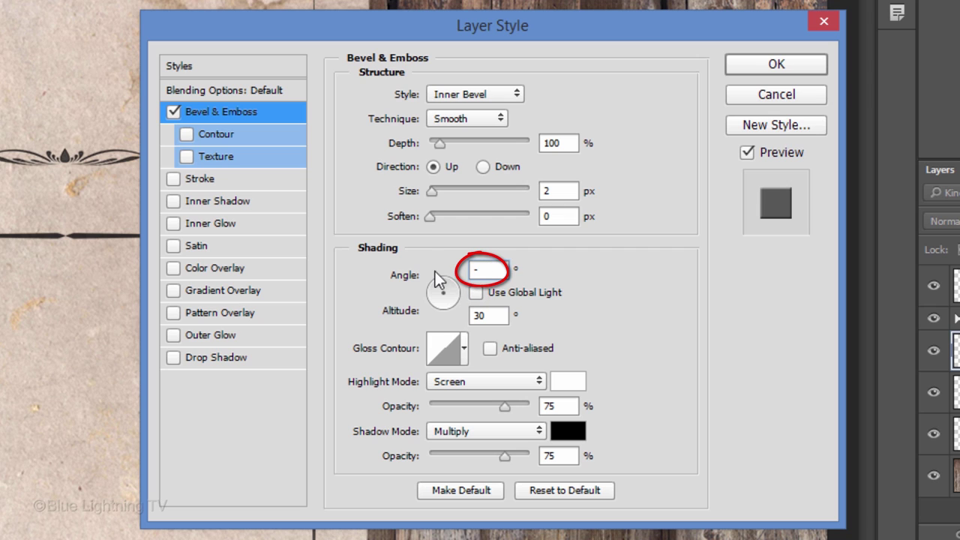
pyautogui.write('-40')
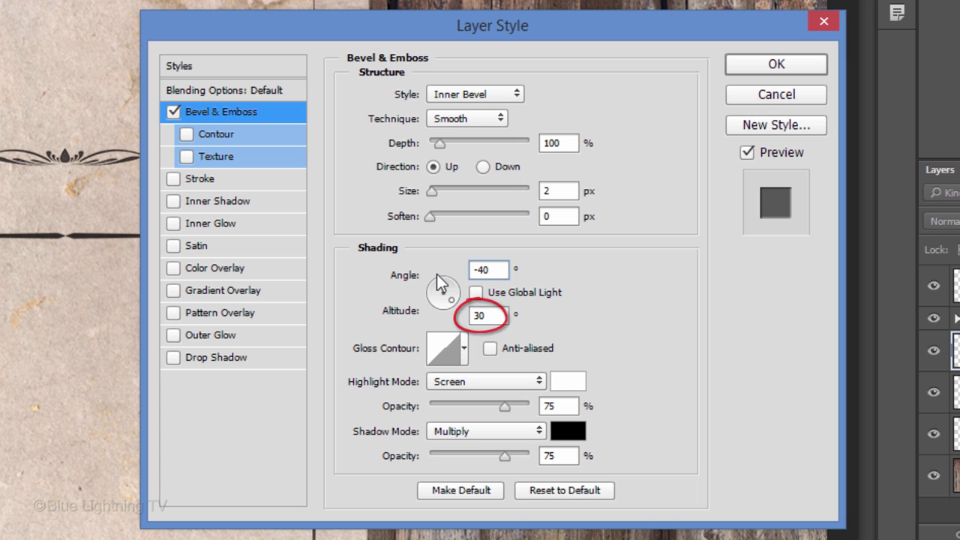
# - Set the nail heads' bevel highlight to Linear Dodge (Add) at 30% opacity and the bevel's shadow opacity to 0%
pyautogui.click(520, 382)
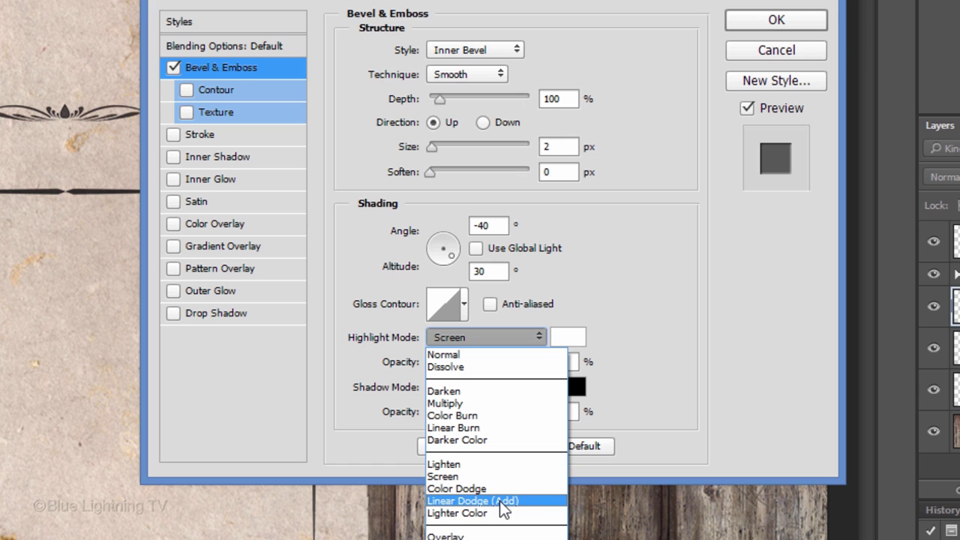
pyautogui.click(504, 510)
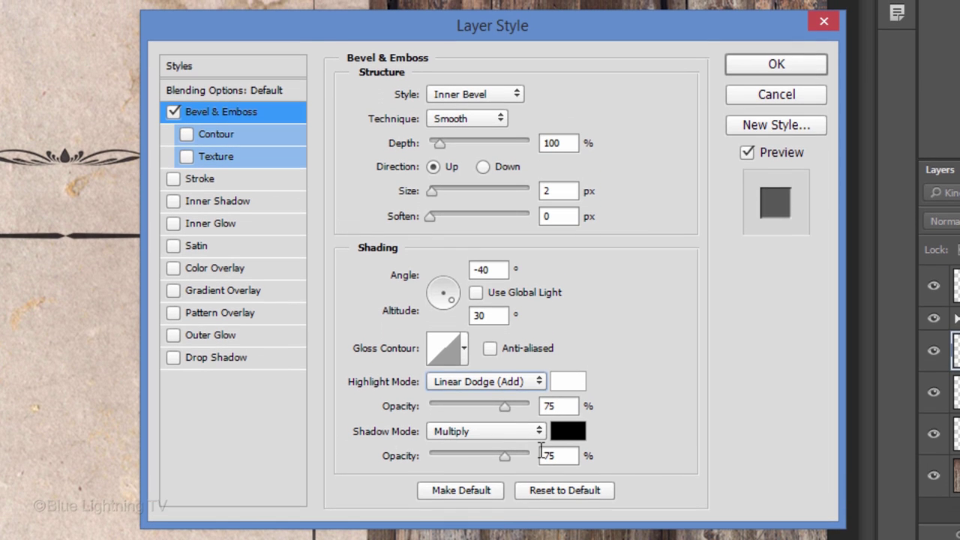
pyautogui.press('BackSpace')
pyautogui.press('BackSpace')
pyautogui.write('30')
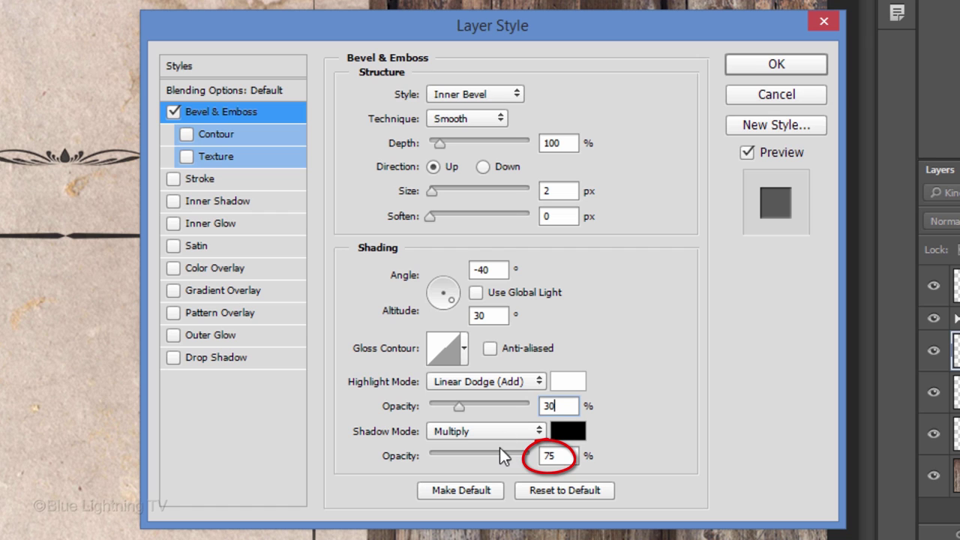
pyautogui.moveTo(502, 453); pyautogui.dragTo(363, 451)
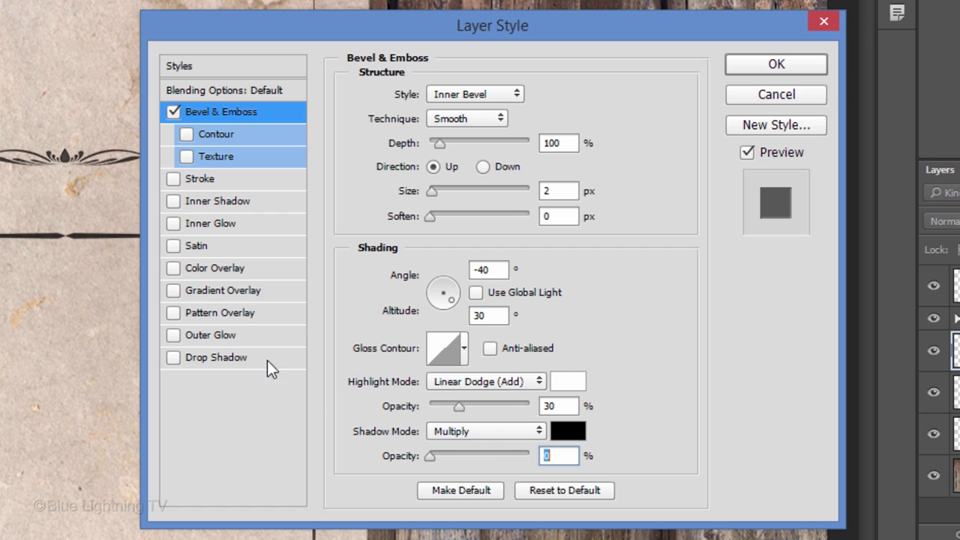
# - Add a Drop Shadow to the Nail head layer using Linear Burn blending at 40% opacity
pyautogui.click(246, 358)
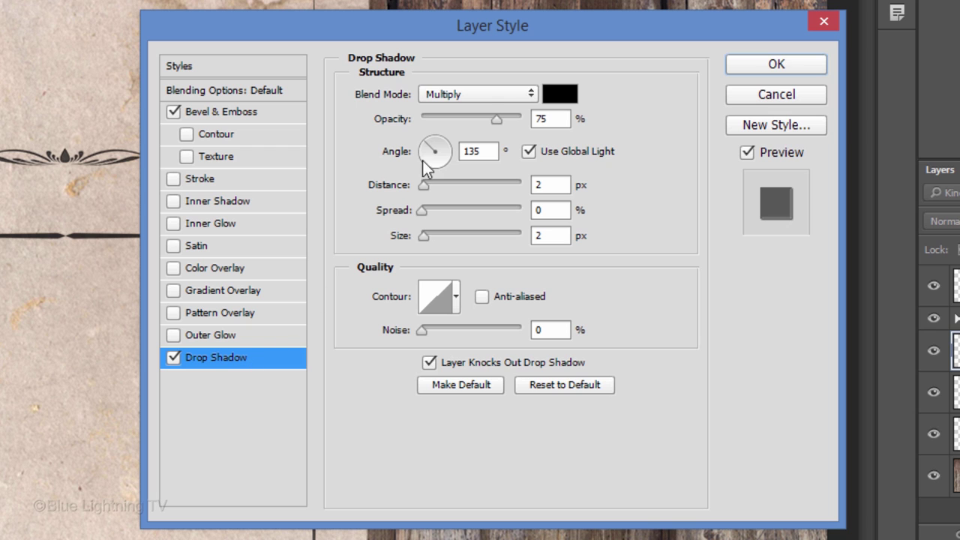
pyautogui.click(488, 93)
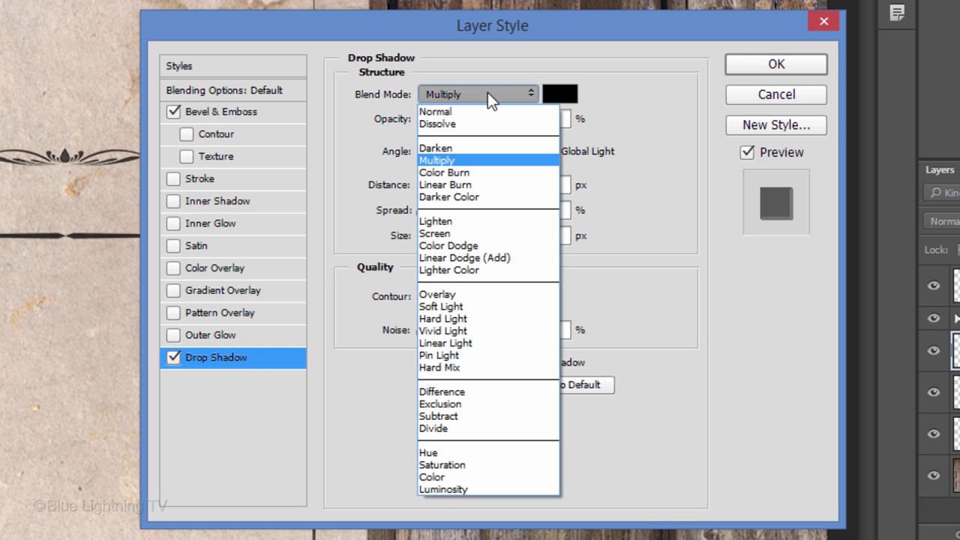
pyautogui.click(464, 186)
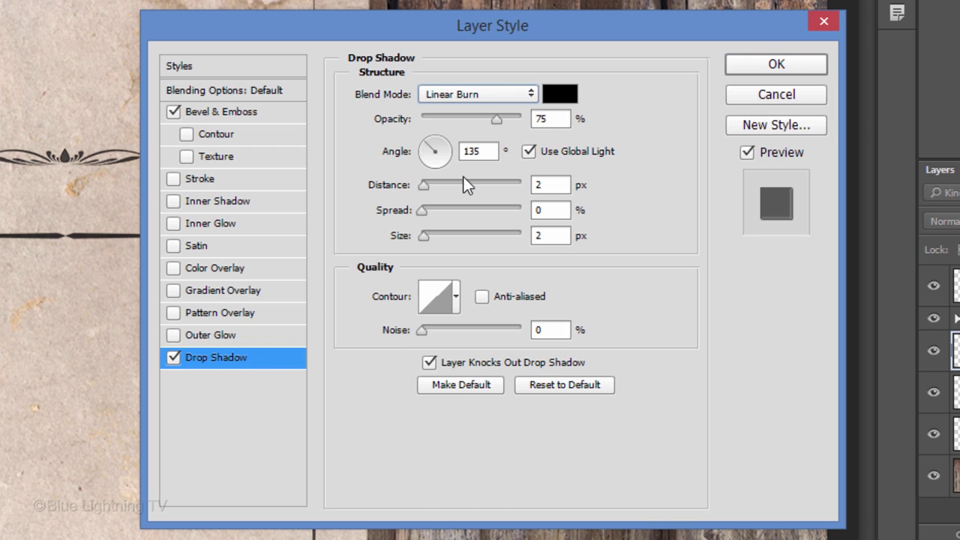
pyautogui.click(552, 118)
pyautogui.write('40')
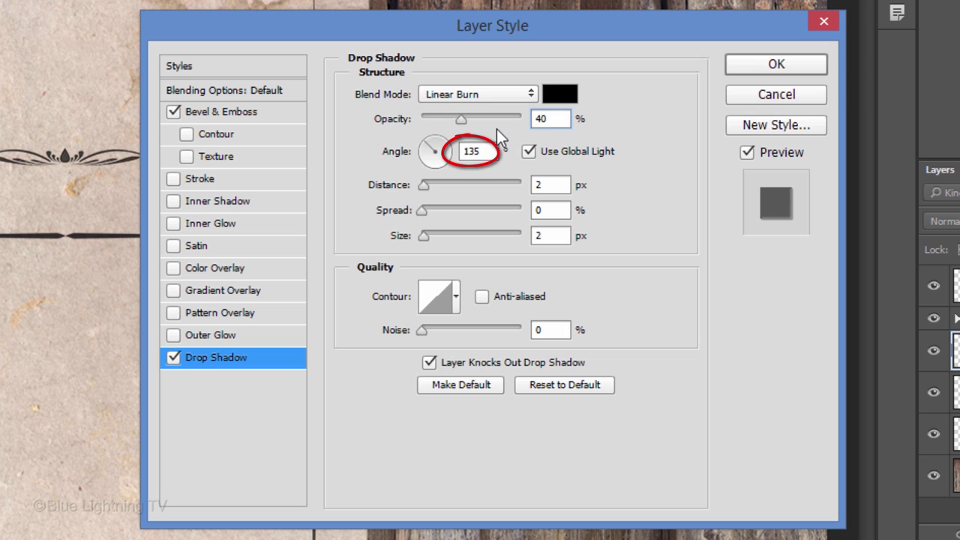
# - Set the nail heads' drop shadow distance to 3 px and size to 5 px, and apply the layer style
pyautogui.click(548, 185)
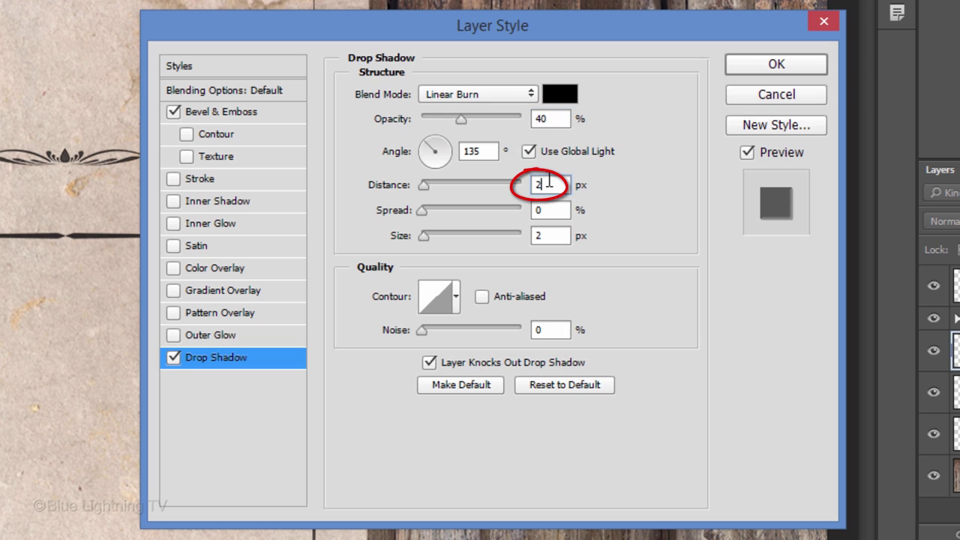
pyautogui.doubleClick(548, 185)
pyautogui.write('3')
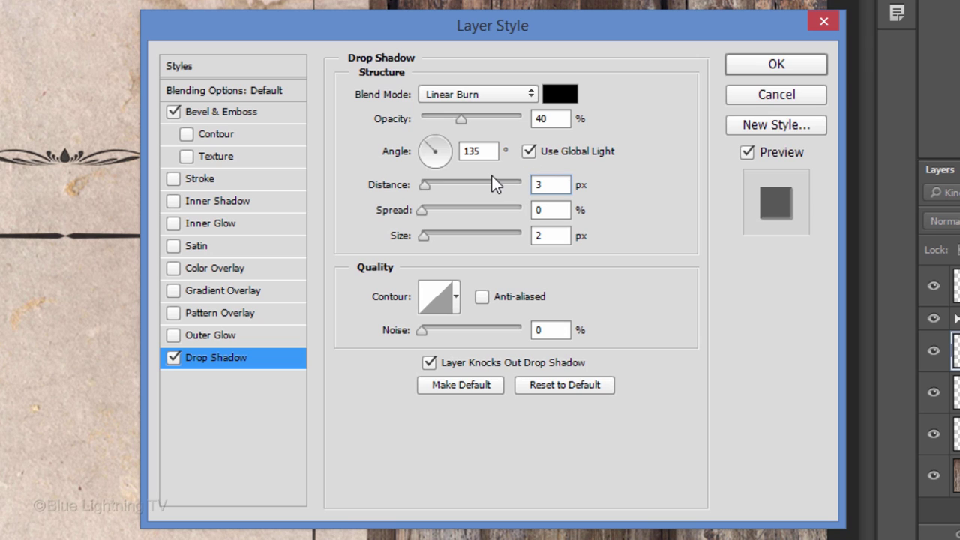
pyautogui.click(548, 236)
pyautogui.write('5')
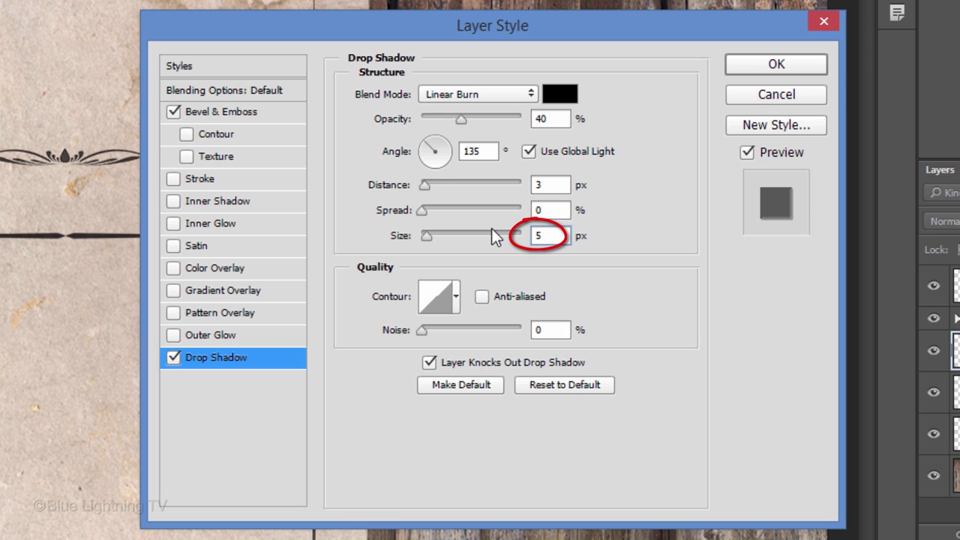
pyautogui.click(793, 63)
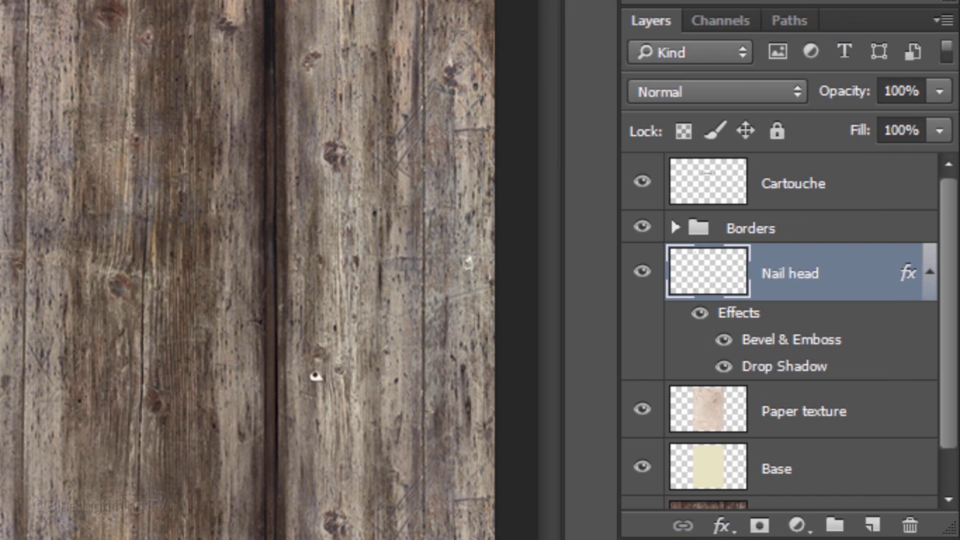
# - Set the Paper texture layer's blend mode to Multiply and its opacity to 85%
pyautogui.click(713, 413)
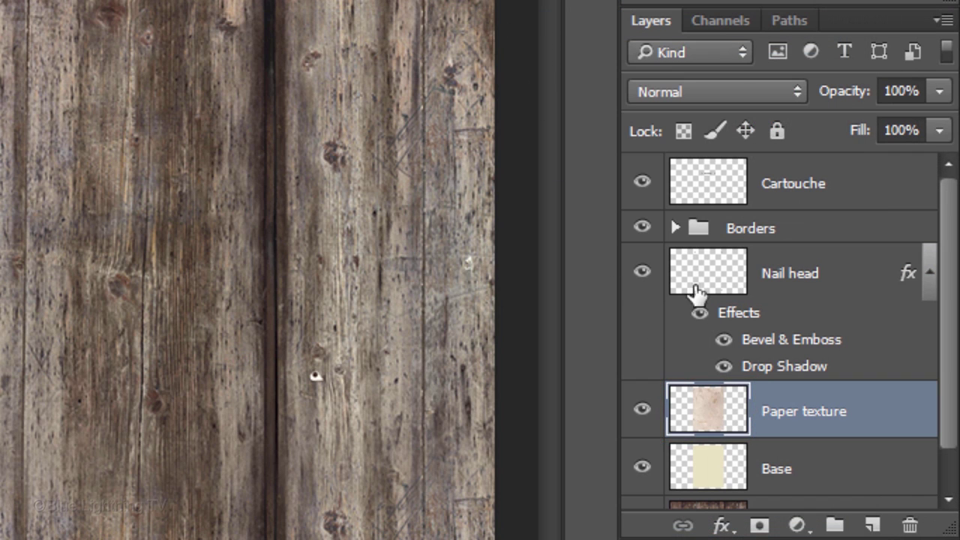
pyautogui.click(705, 90)
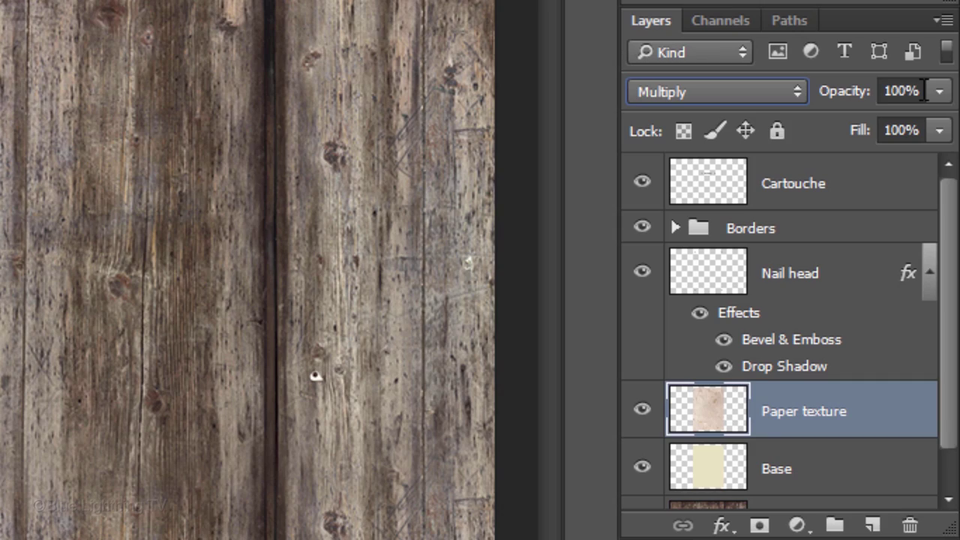
pyautogui.click(924, 91)
pyautogui.write('85')
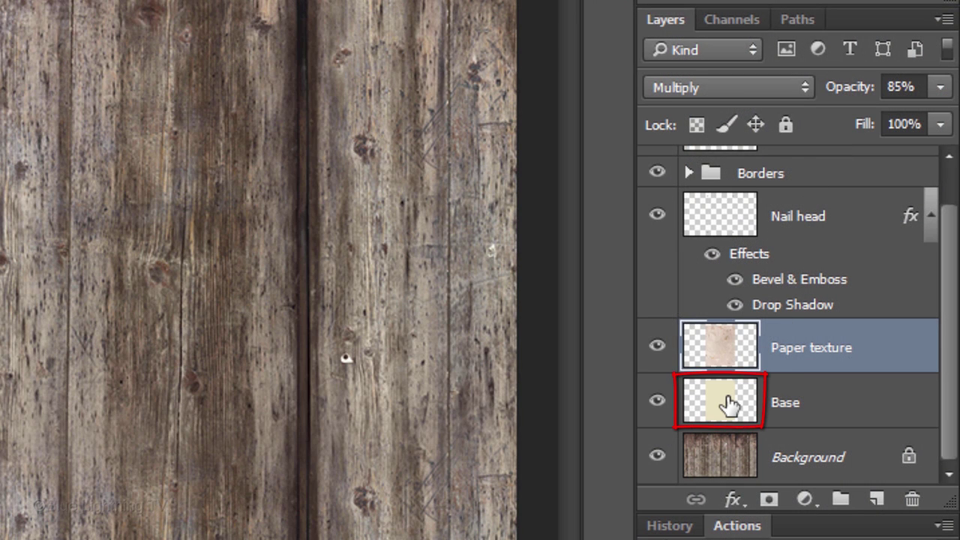
# - Add a Bevel & Emboss effect to the Base layer with a size of 3 px and a highlight opacity of 50%
pyautogui.click(728, 405)
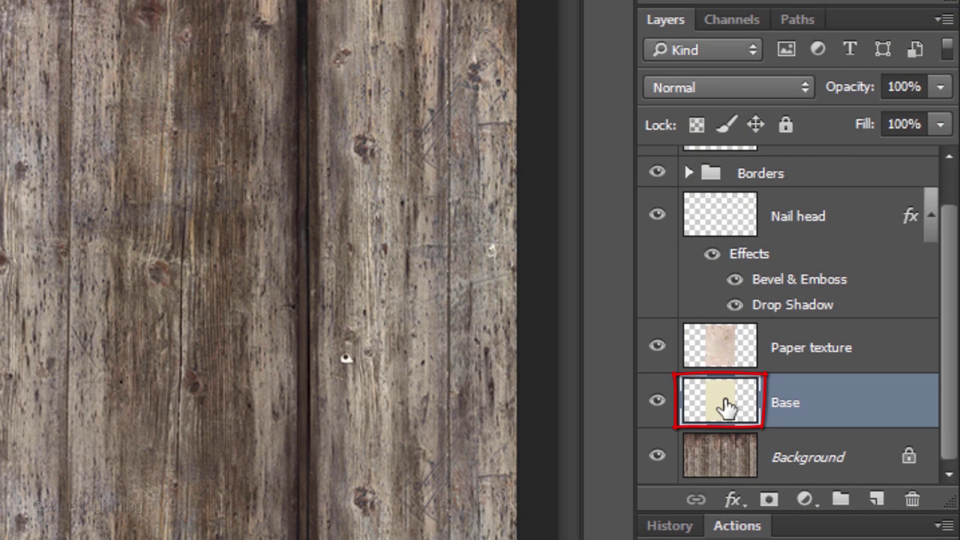
pyautogui.doubleClick(844, 408)
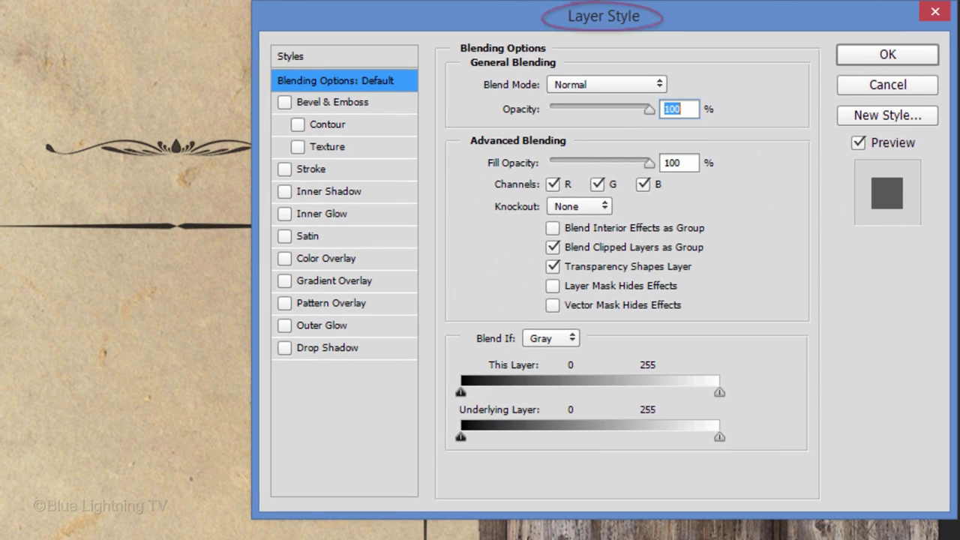
pyautogui.click(344, 105)
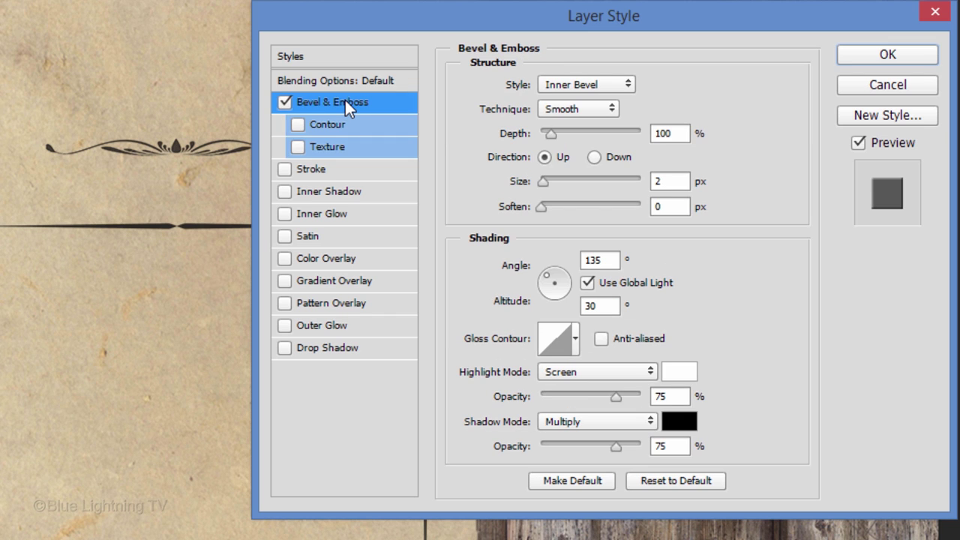
pyautogui.doubleClick(663, 181)
pyautogui.write('3')
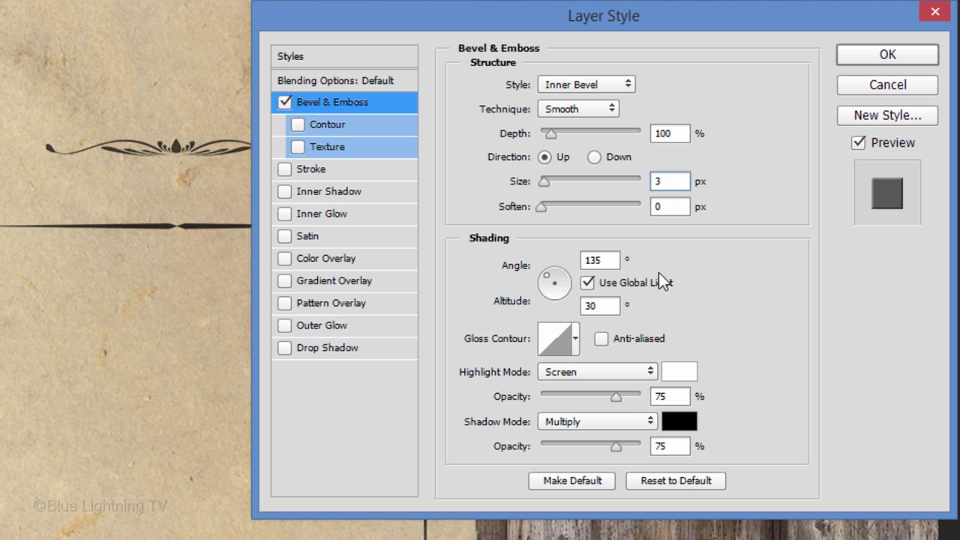
pyautogui.doubleClick(670, 396)
pyautogui.write('50')
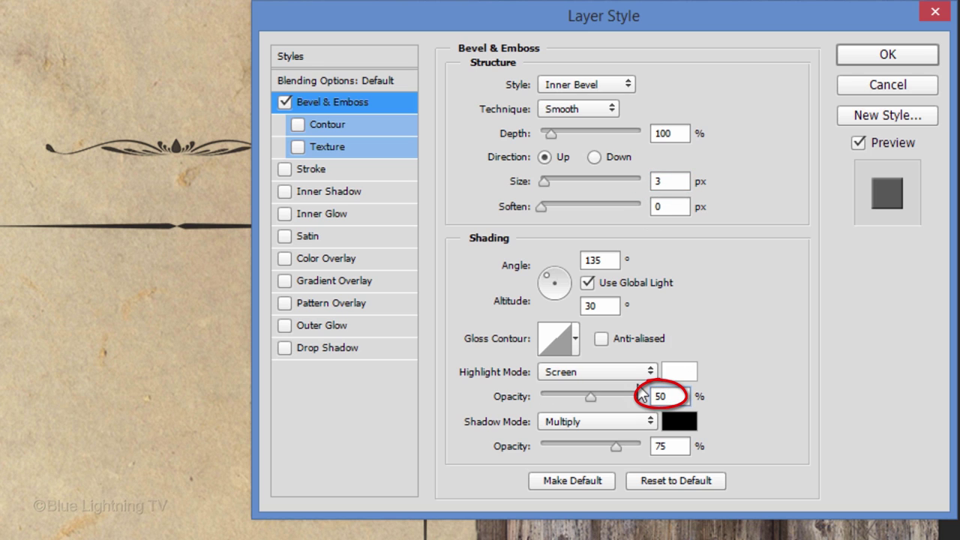
# - Set the Base layer's bevel shadow mode to Linear Burn at 50% opacity
pyautogui.click(634, 423)
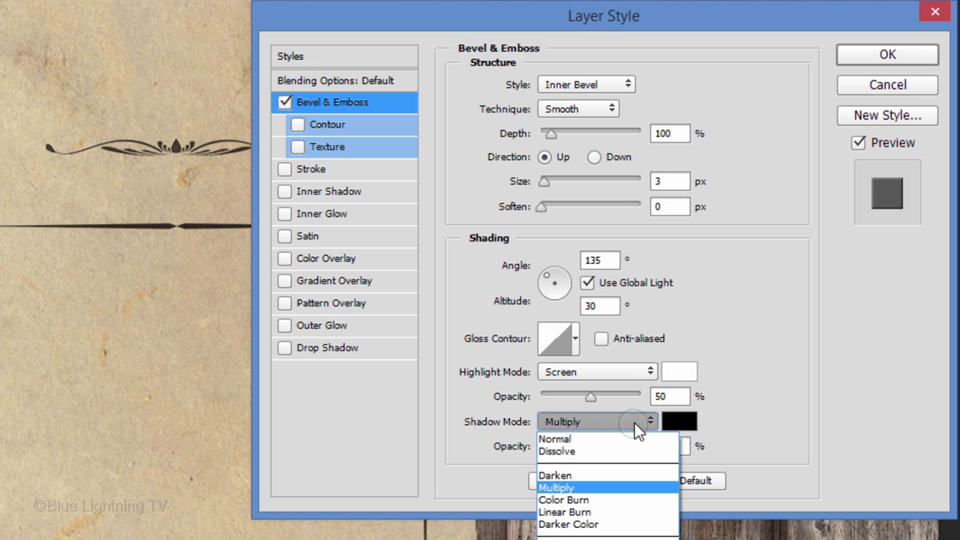
pyautogui.click(613, 523)
pyautogui.press('Tab')
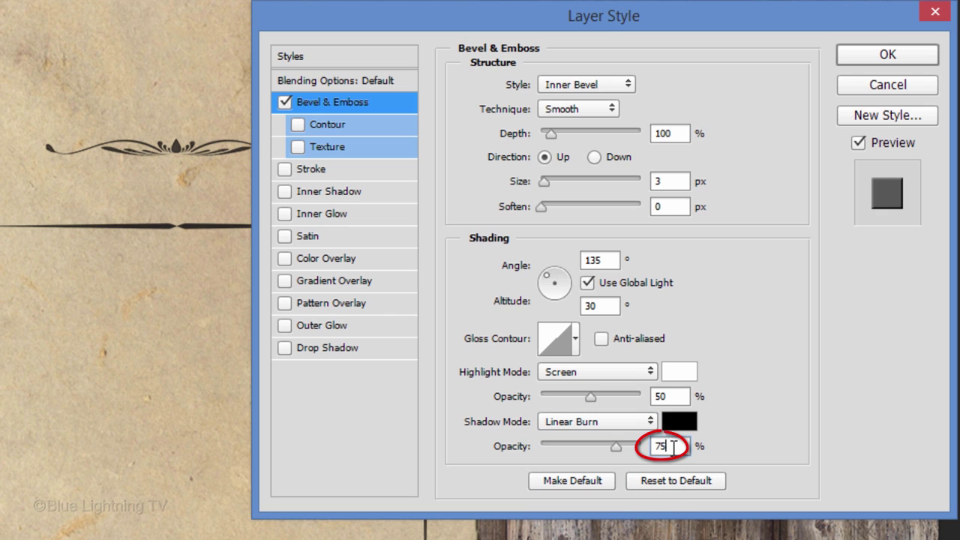
pyautogui.write('50')
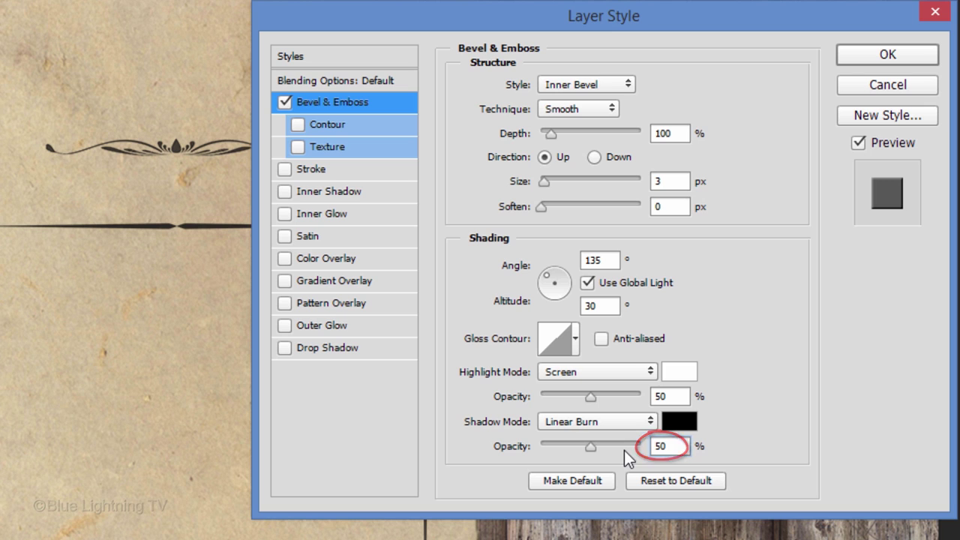
pyautogui.press('Return')
# - Add an Inner Glow effect to the Base layer with black (000000) as its color and Color Burn as its blend mode
pyautogui.click(339, 213)
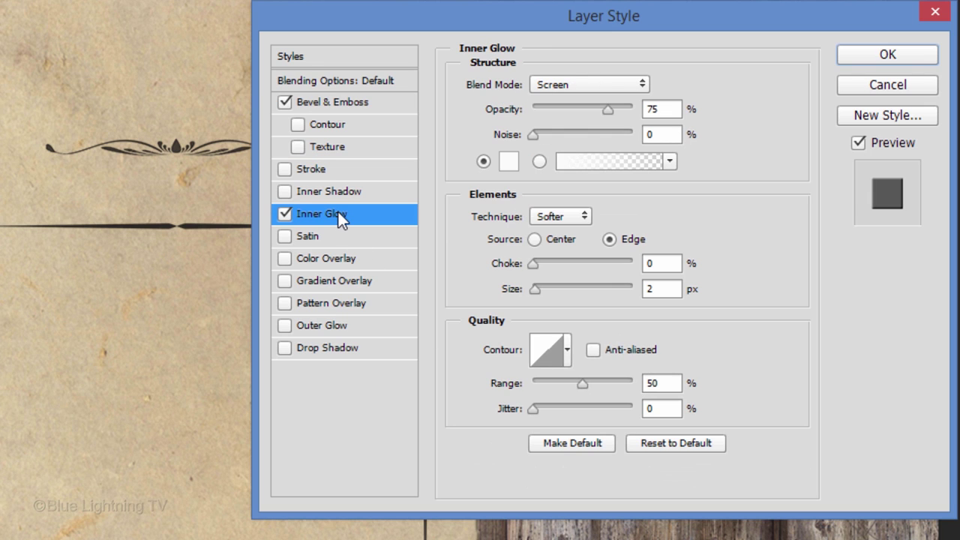
pyautogui.click(509, 162)
pyautogui.moveTo(500, 158); pyautogui.dragTo(354, 417)
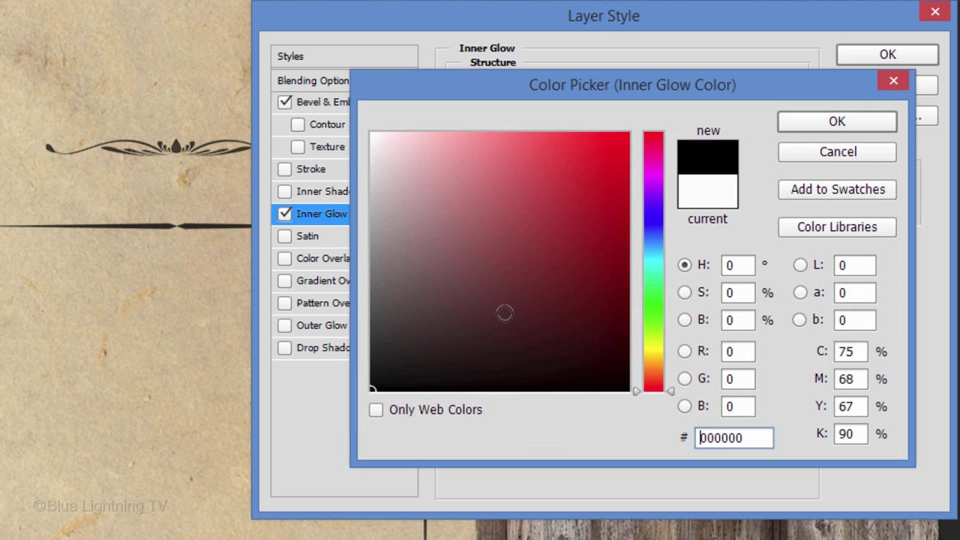
pyautogui.click(853, 124)
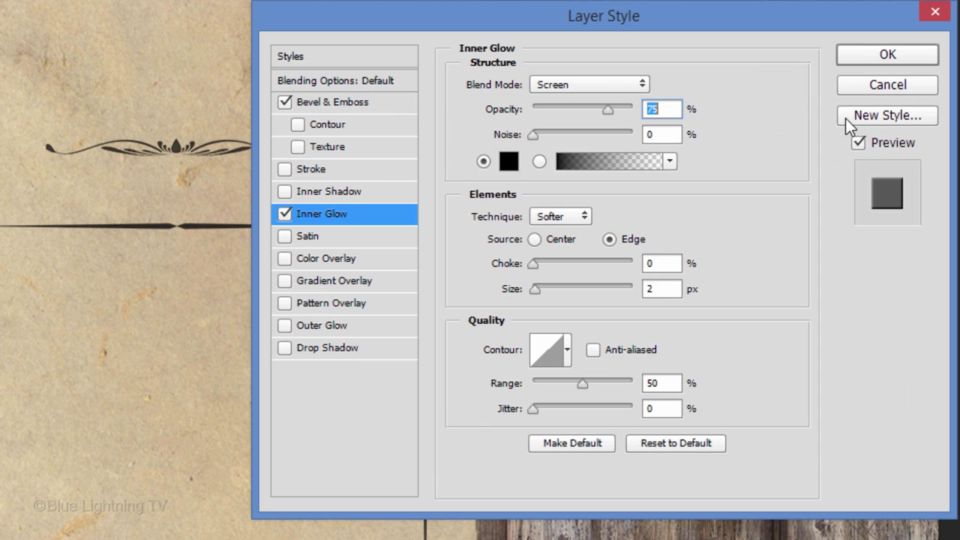
pyautogui.click(614, 80)
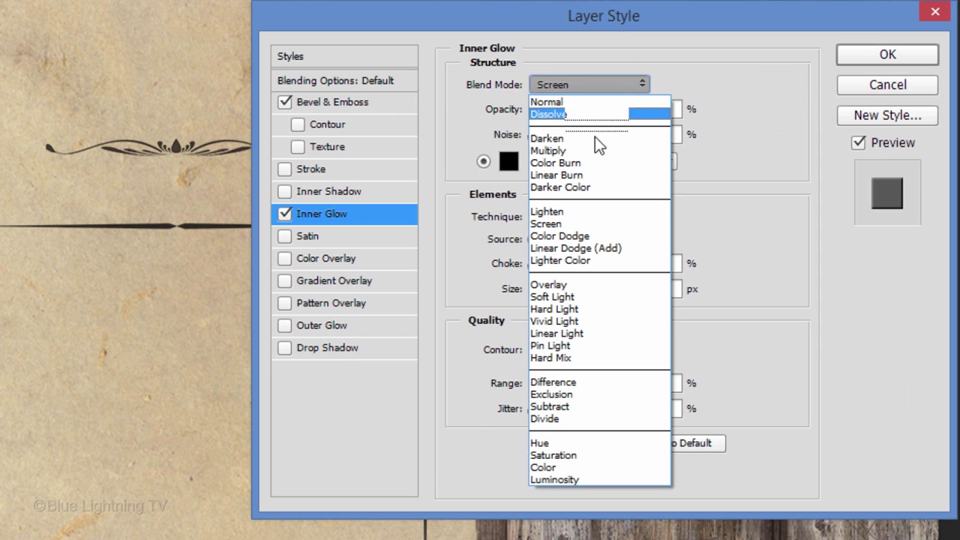
pyautogui.click(590, 162)
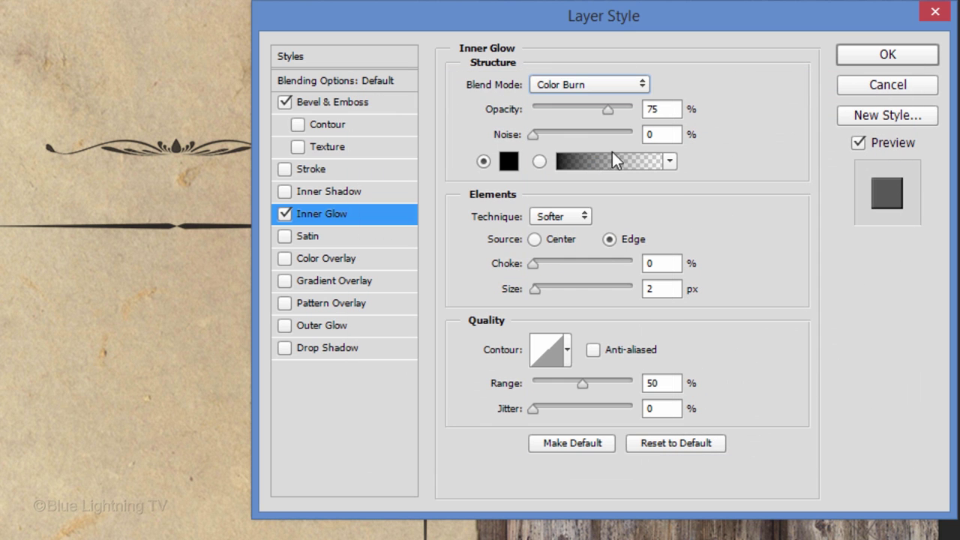
# - Set the Base layer's inner glow to 60% opacity, 20% noise and 68 px size, and apply the layer style
pyautogui.moveTo(608, 110); pyautogui.dragTo(598, 113)
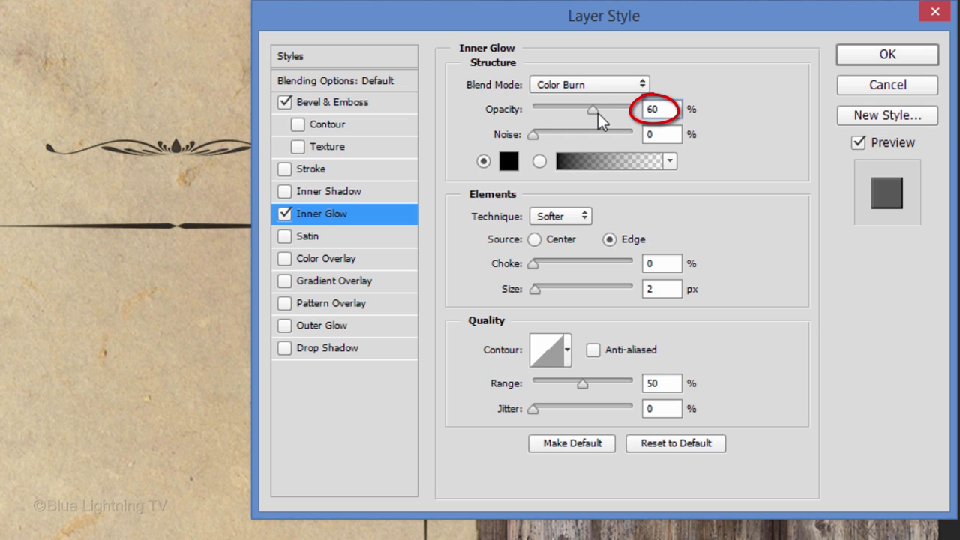
pyautogui.click(645, 129)
pyautogui.write('20')
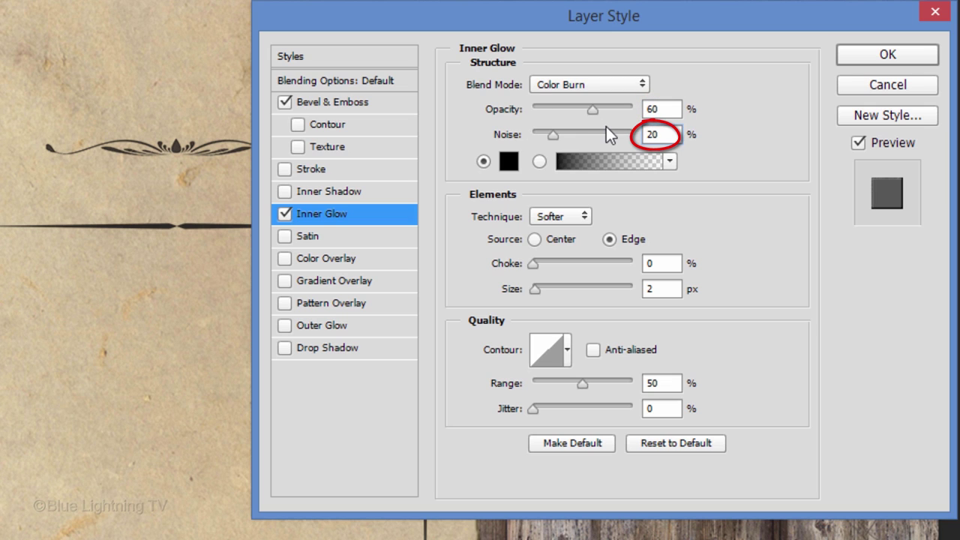
pyautogui.click(661, 290)
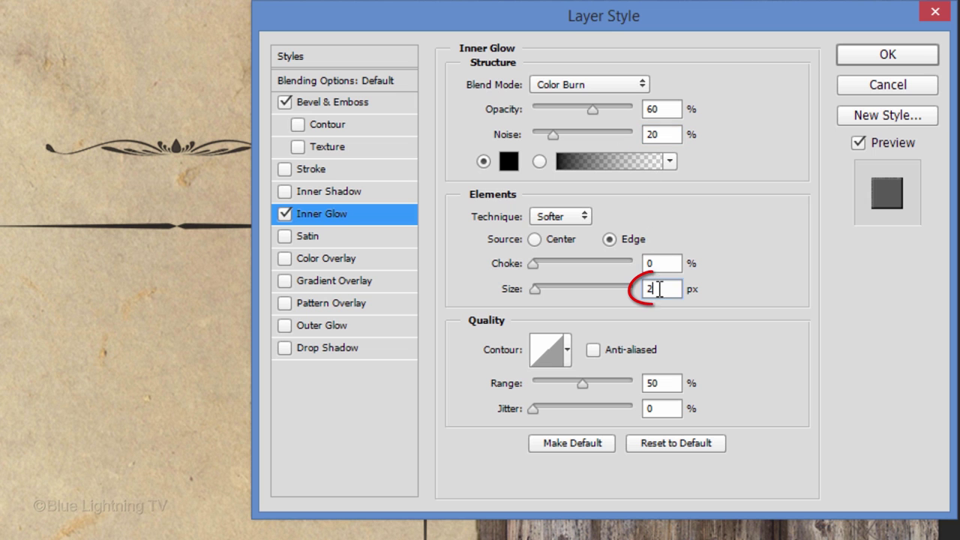
pyautogui.press('BackSpace')
pyautogui.write('68')
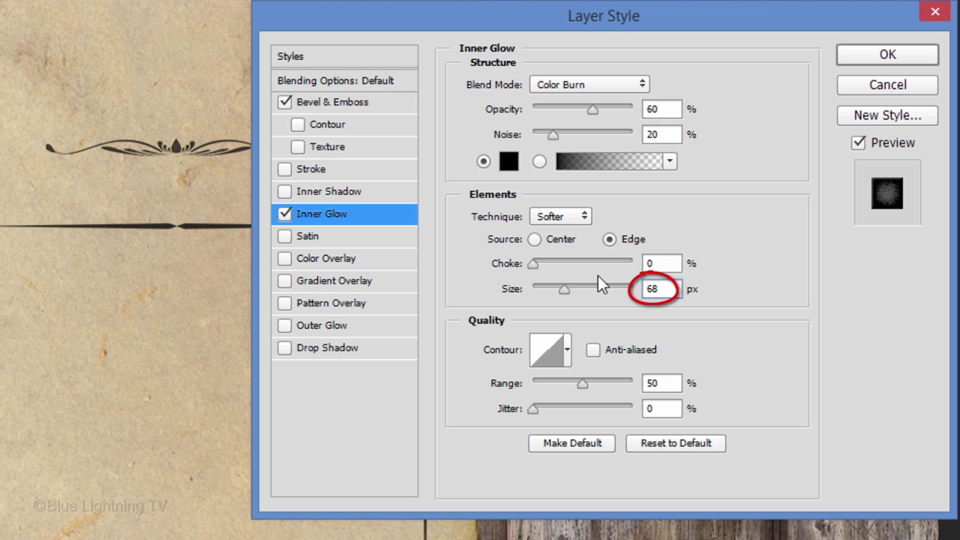
pyautogui.click(887, 56)
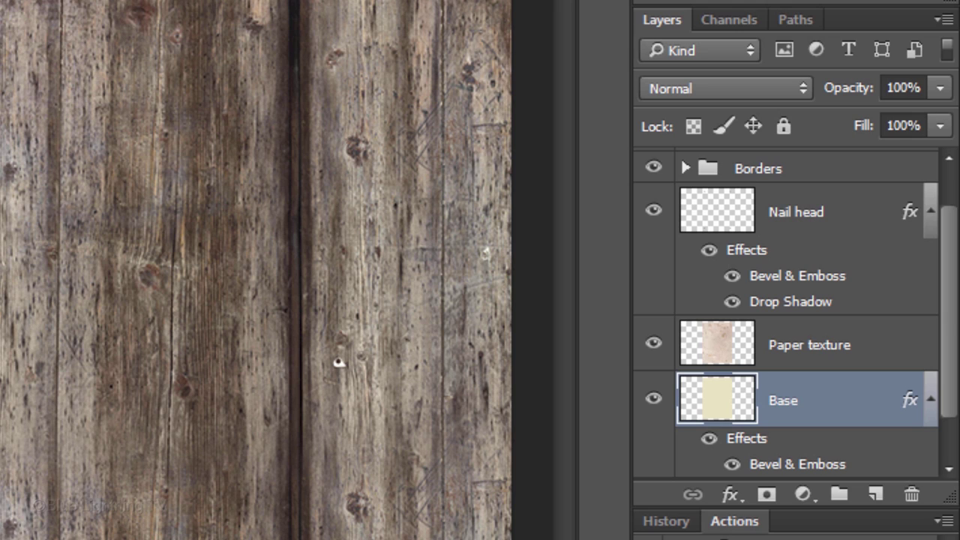
# - Collapse the effects lists of the Base and Nail head layers
pyautogui.click(930, 401)
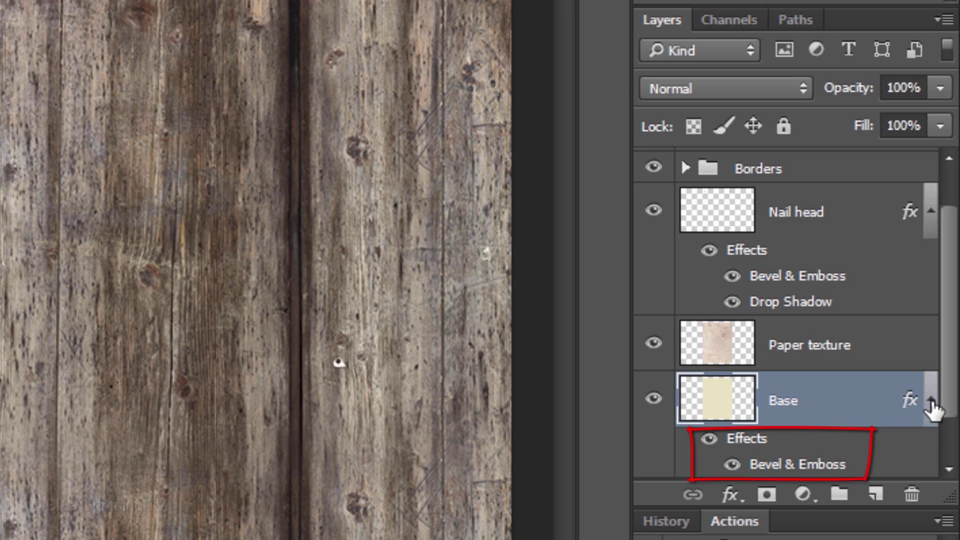
pyautogui.click(930, 401)
pyautogui.click(930, 212)
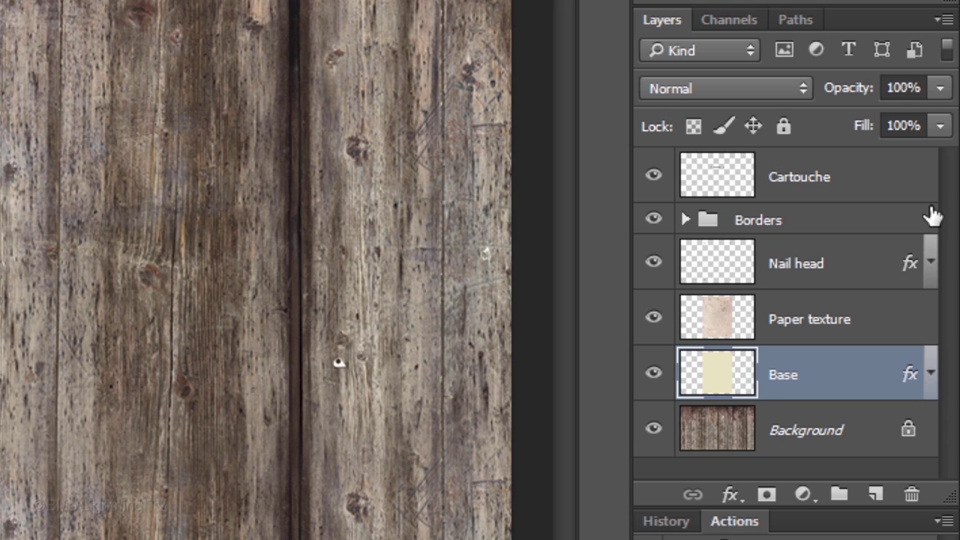
# - With the Cartouche layer active, draw a rectangular selection about 2.8 in wide between the poster's two horizontal borders
pyautogui.click(891, 183)
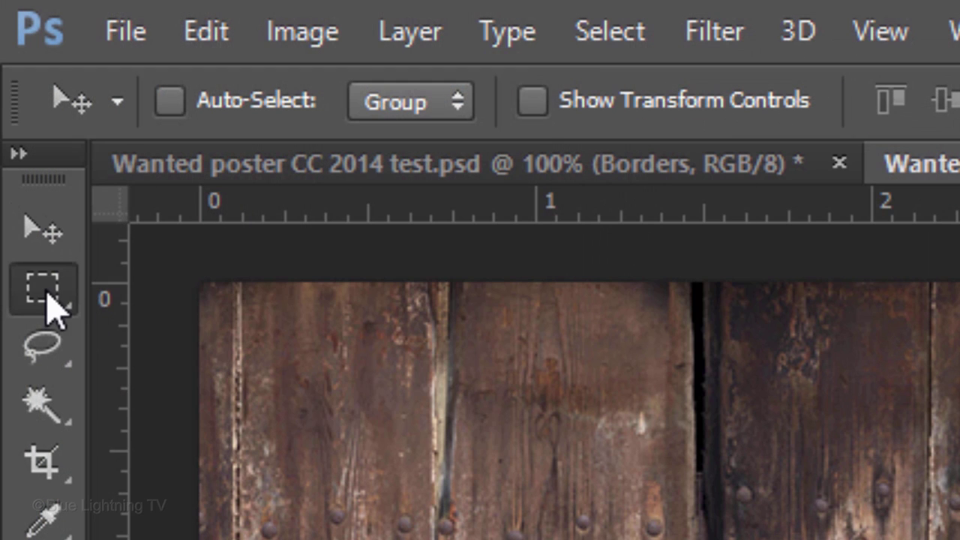
pyautogui.click(43, 287)
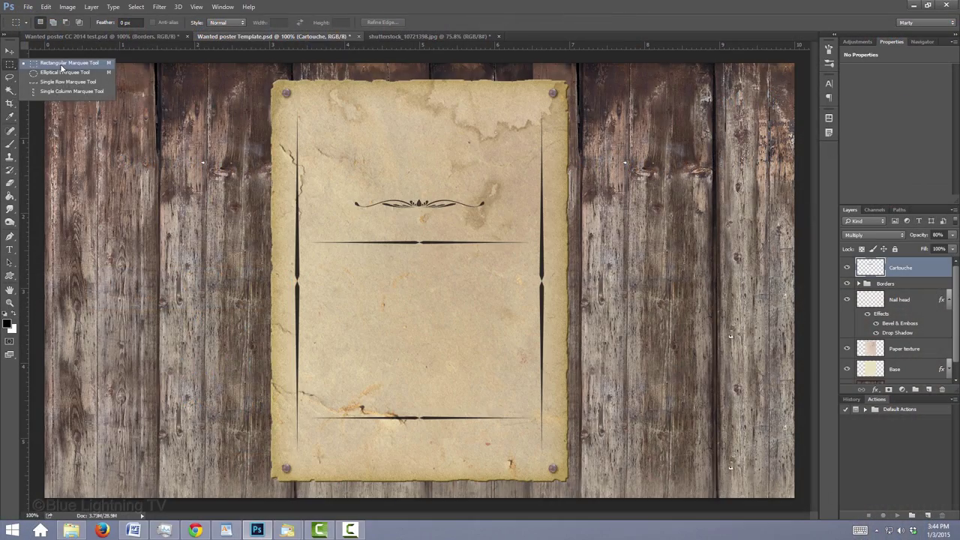
pyautogui.click(274, 294)
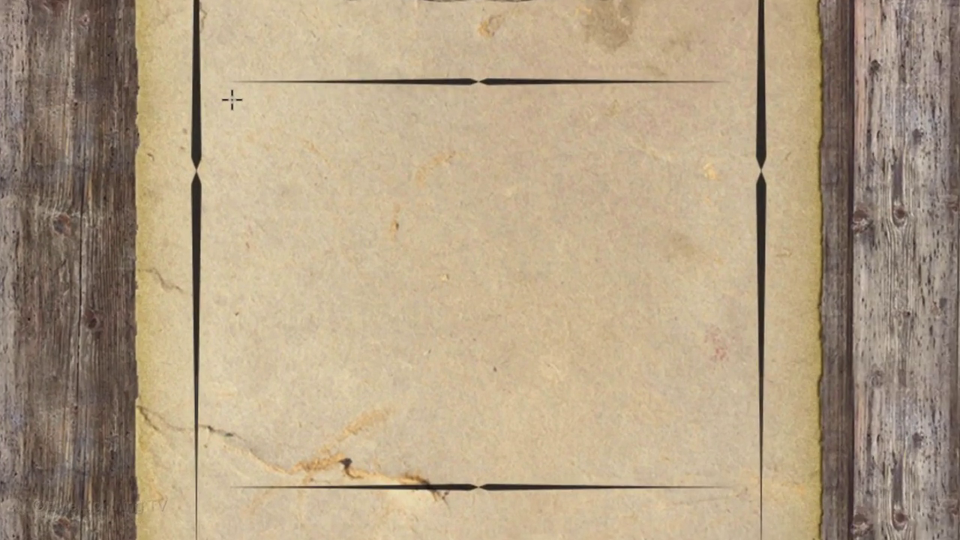
pyautogui.moveTo(281, 185); pyautogui.dragTo(617, 416)
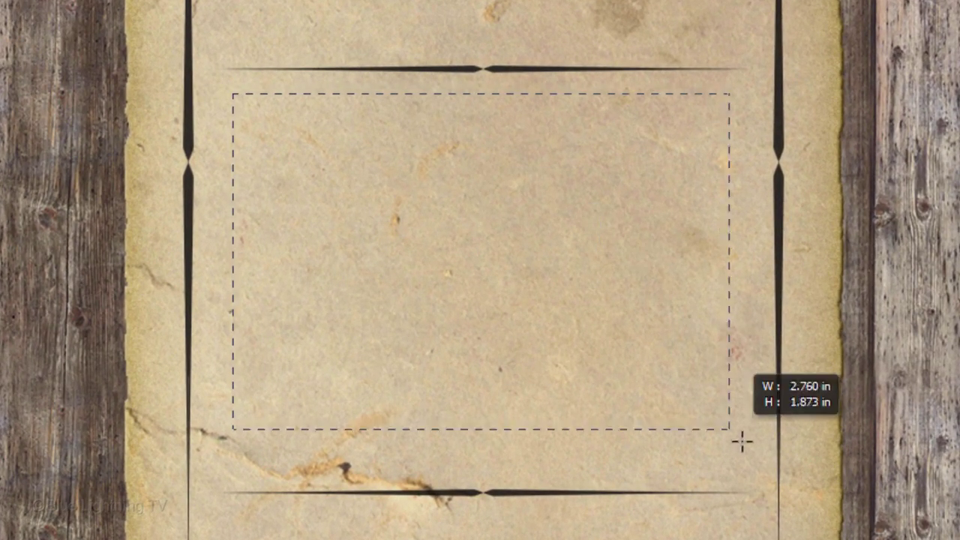
pyautogui.moveTo(741, 442); pyautogui.dragTo(740, 469)
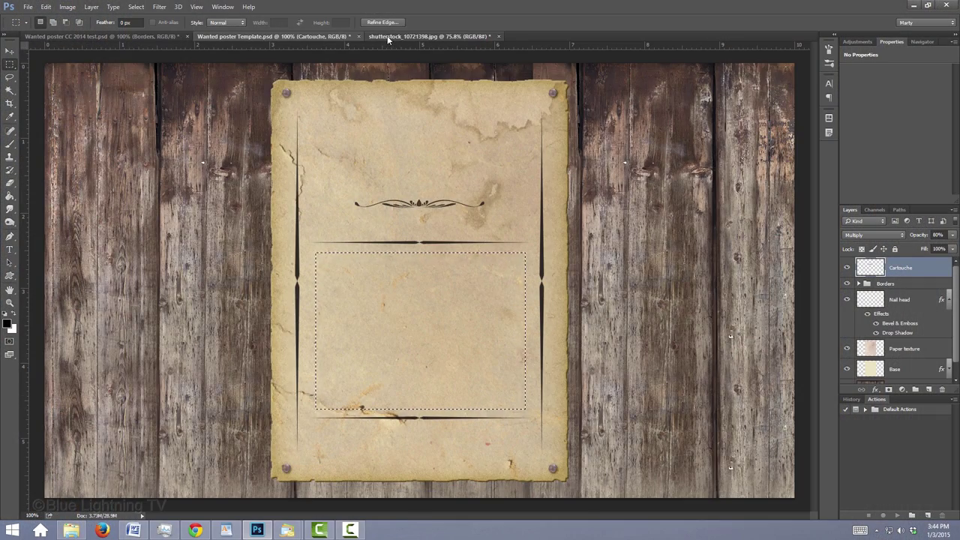
# - Bring the portrait photo from shutterstock_10721398.jpg into Wanted poster Template.psd as a new layer above Cartouche
pyautogui.click(387, 37)
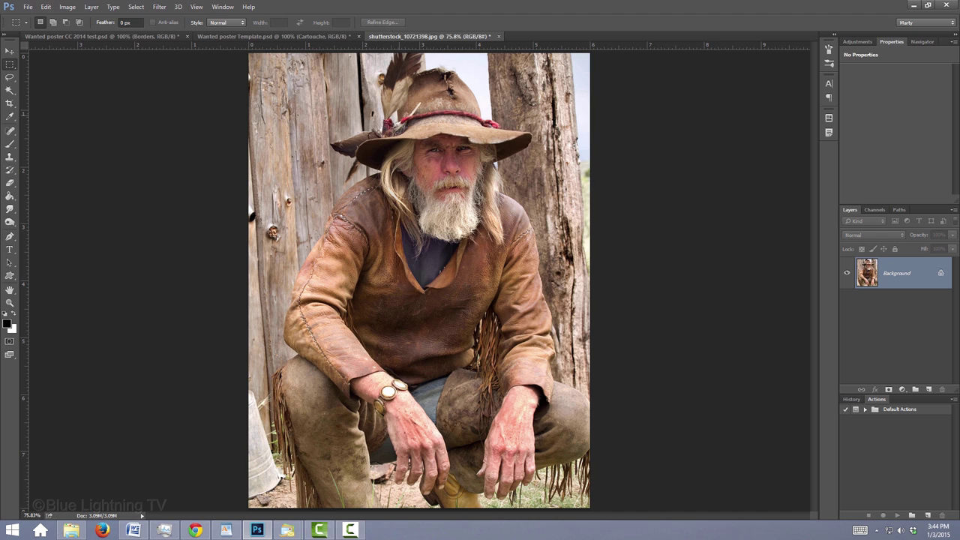
pyautogui.press('v')
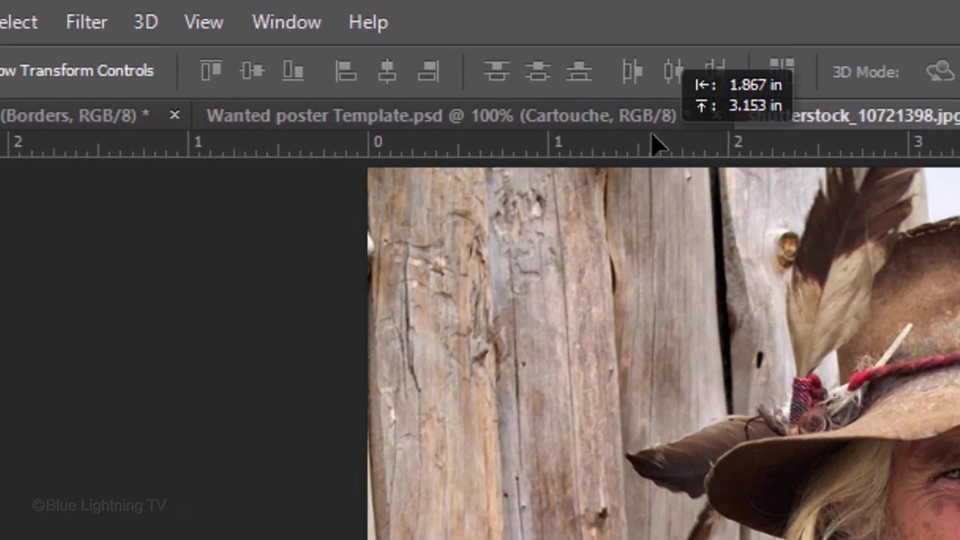
pyautogui.click(335, 37)
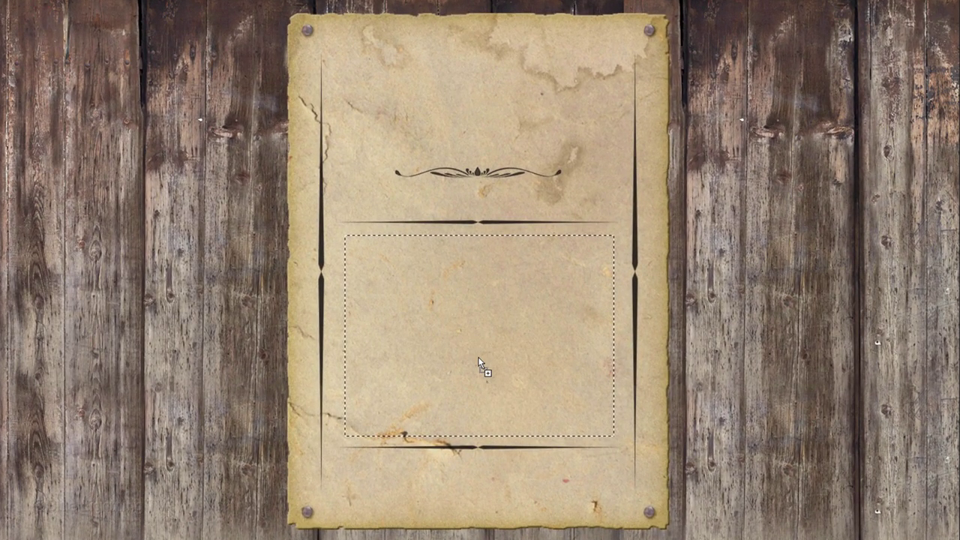
pyautogui.hotkey('ctrl', 'v')
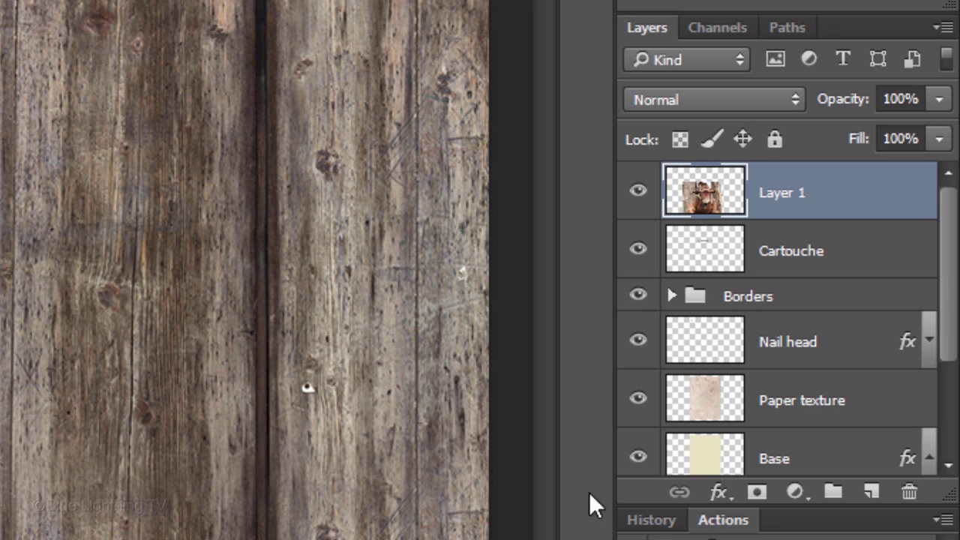
# - Add a layer mask to Layer 1 from the rectangular selection and unlink the mask from the photo
pyautogui.click(758, 493)
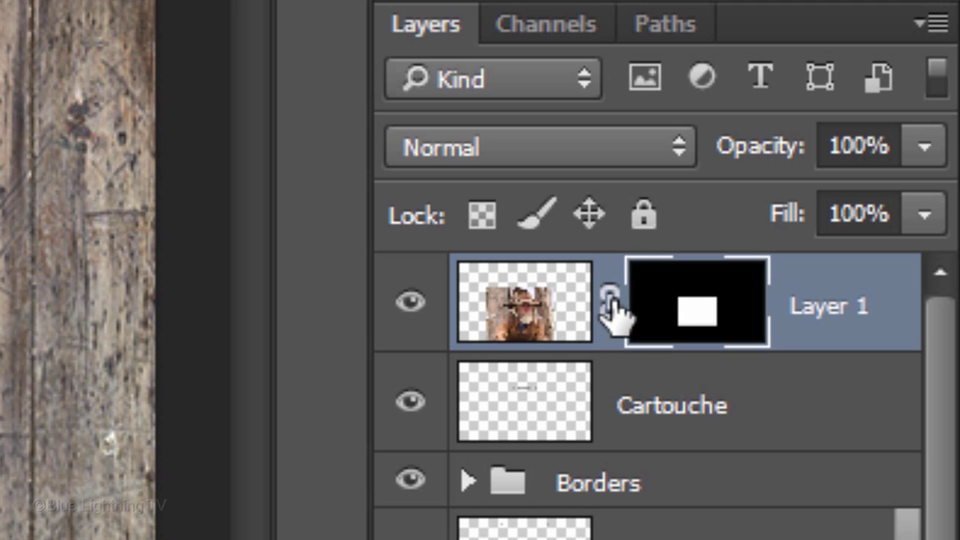
pyautogui.click(610, 301)
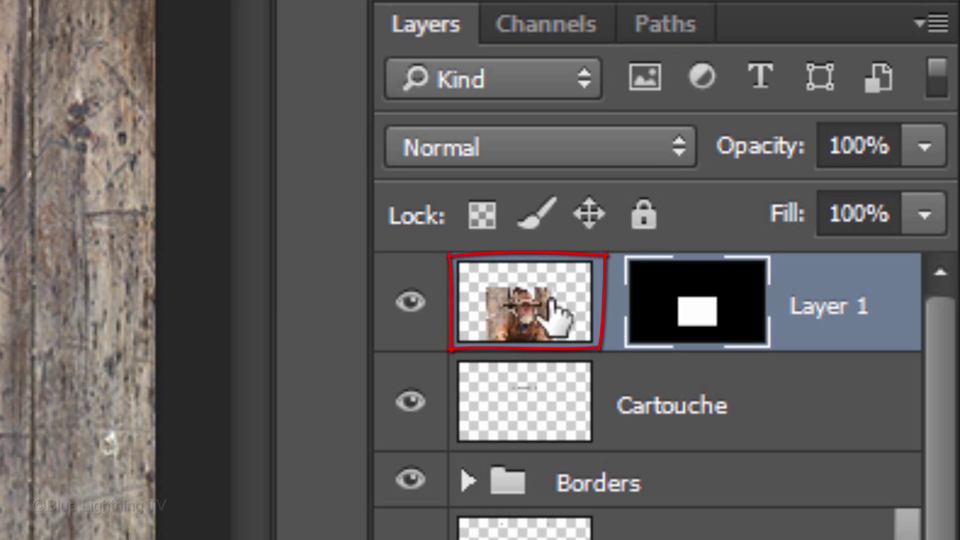
# - Reposition the portrait inside its mask and scale it down proportionally so the face and hat fill the frame
pyautogui.click(516, 299)
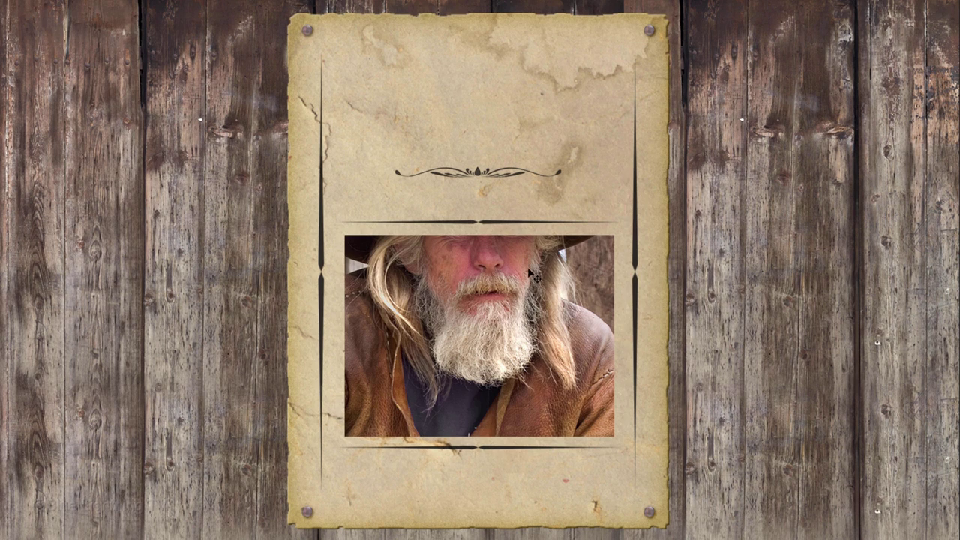
pyautogui.moveTo(518, 284); pyautogui.dragTo(523, 323)
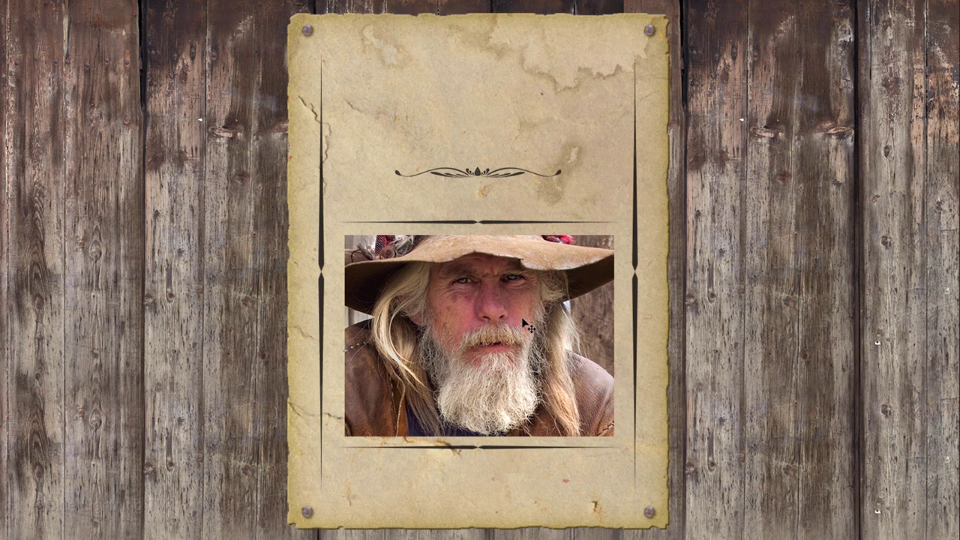
pyautogui.hotkey('ctrl', 't')
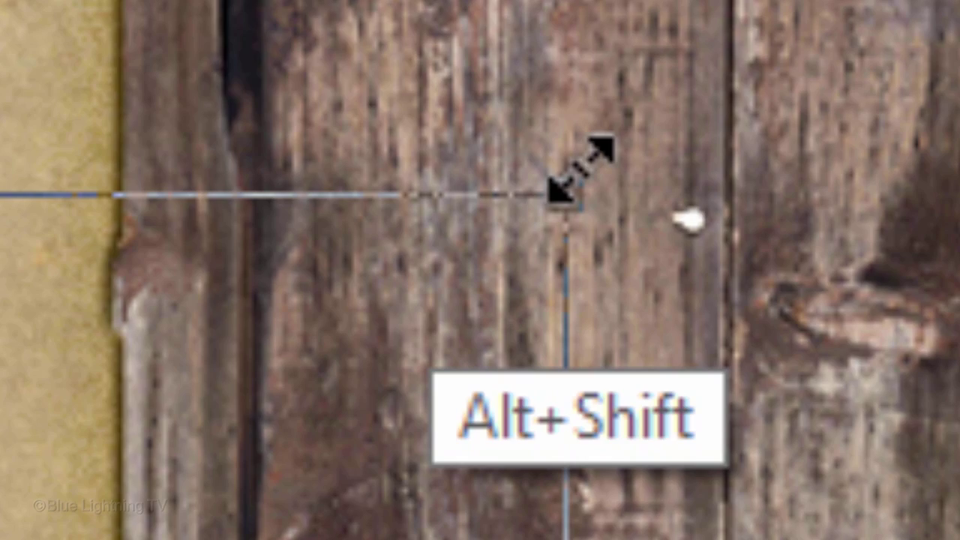
pyautogui.moveTo(566, 194); pyautogui.dragTo(639, 188)
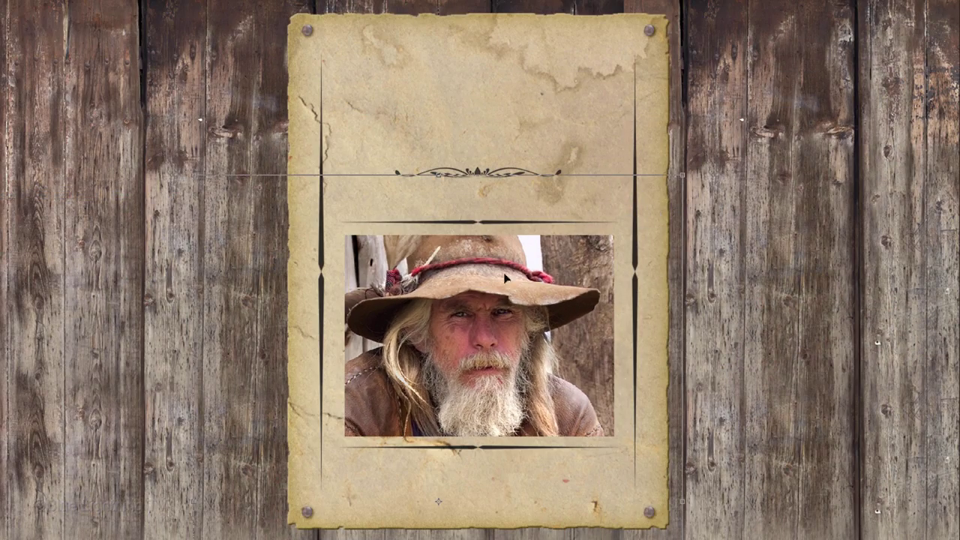
pyautogui.hotkey('ctrl', 'z')
pyautogui.press('Return')
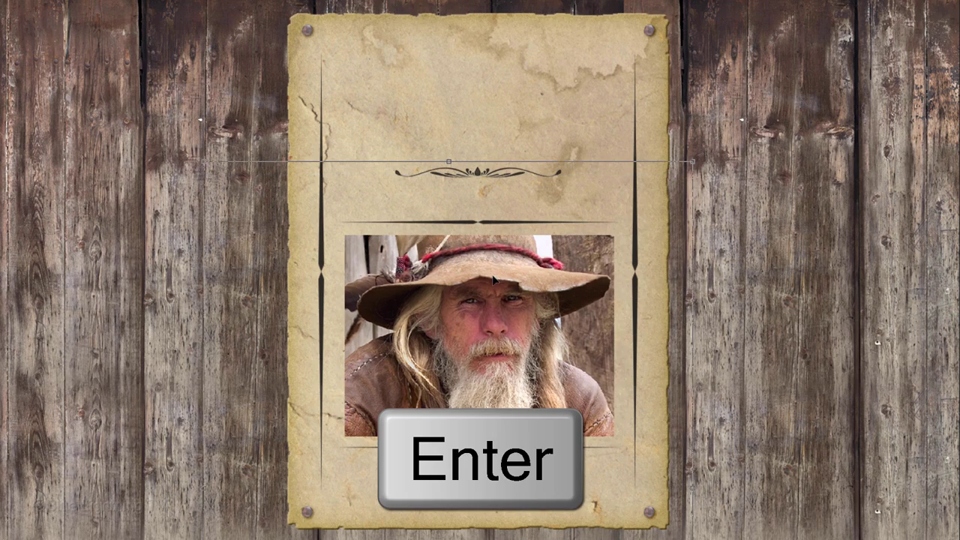
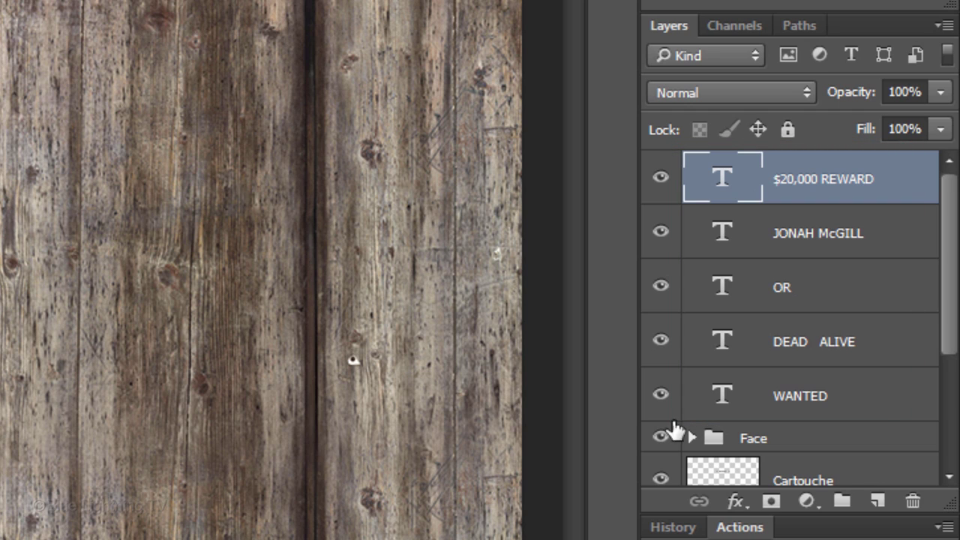
# - Group the five text layers from $20,000 REWARD down to WANTED and name the group Text
pyautogui.keyDown('shift'); pyautogui.click(876, 398); pyautogui.keyUp('shift')
pyautogui.hotkey('ctrl', 'g')
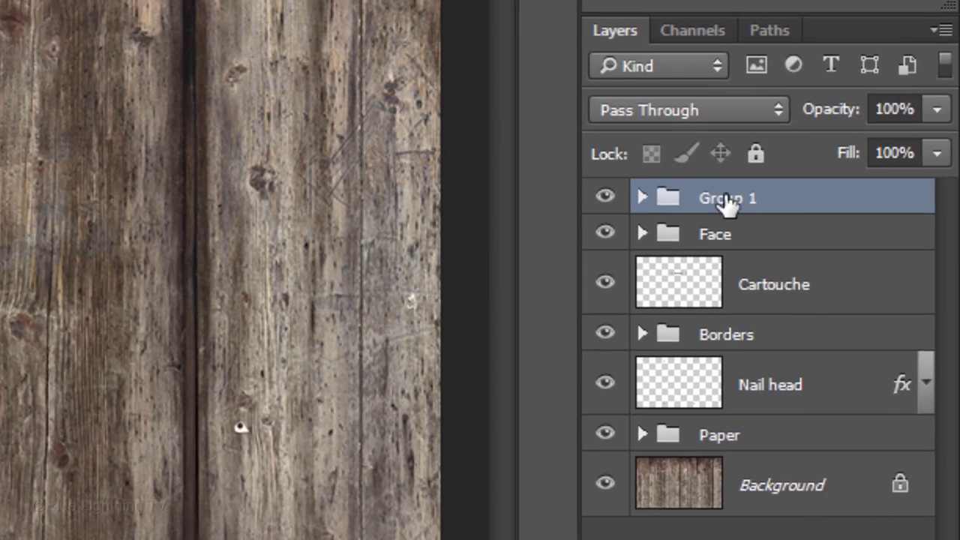
pyautogui.doubleClick(759, 167)
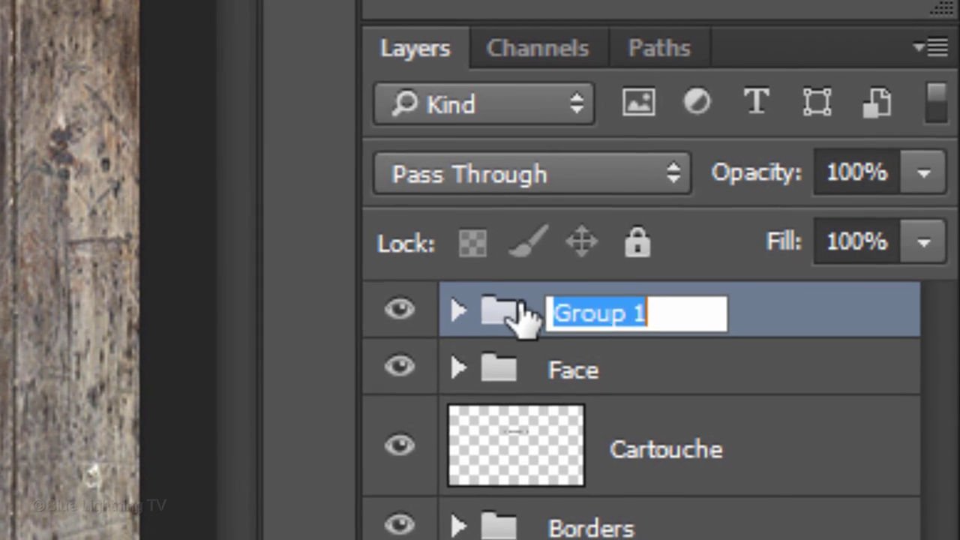
pyautogui.write('Text')
pyautogui.press('Return')
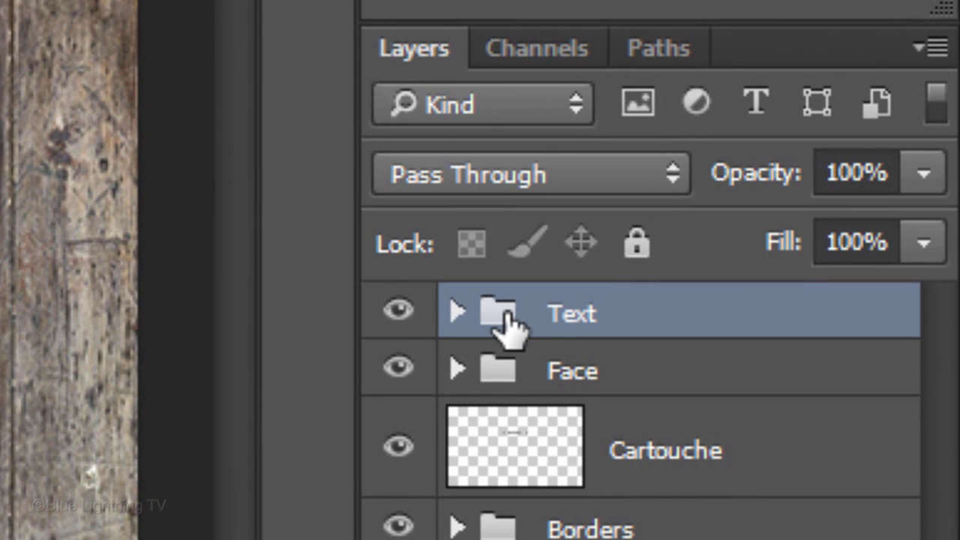
# - Set the Text group's opacity to 90%
pyautogui.click(867, 161)
pyautogui.write('90')
pyautogui.press('Return')
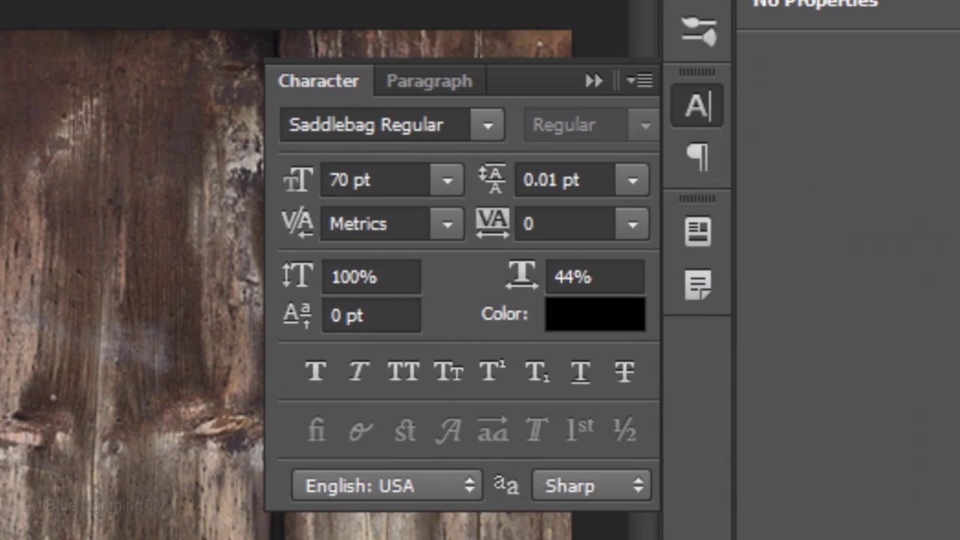
# - Group the Text, Face, Cartouche and Borders items into one group and add a layer mask to it
pyautogui.click(605, 82)
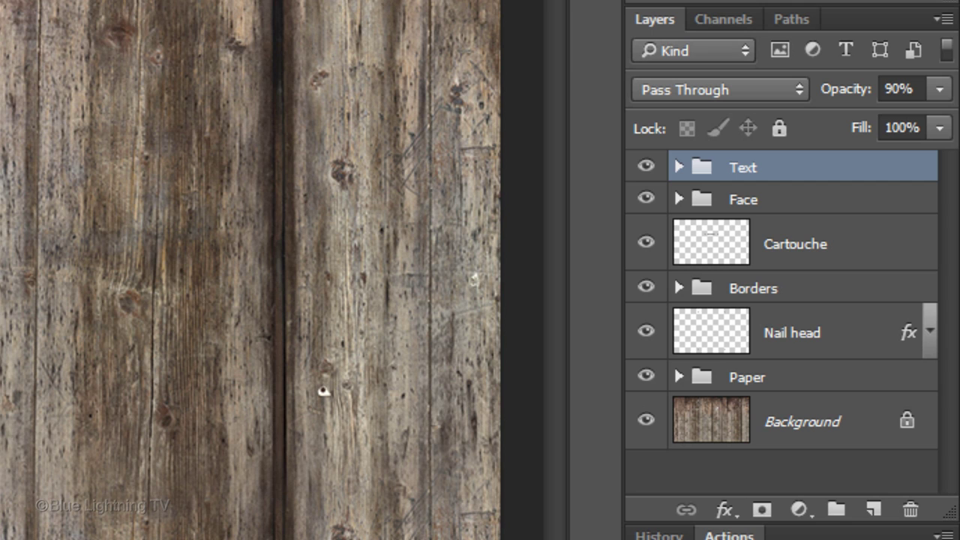
pyautogui.keyDown('shift'); pyautogui.click(822, 294); pyautogui.keyUp('shift')
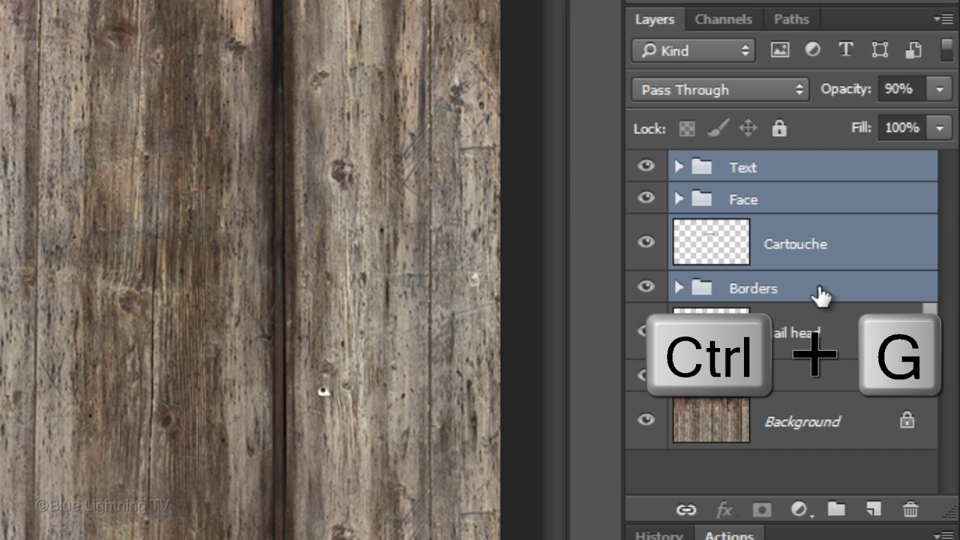
pyautogui.hotkey('ctrl', 'g')
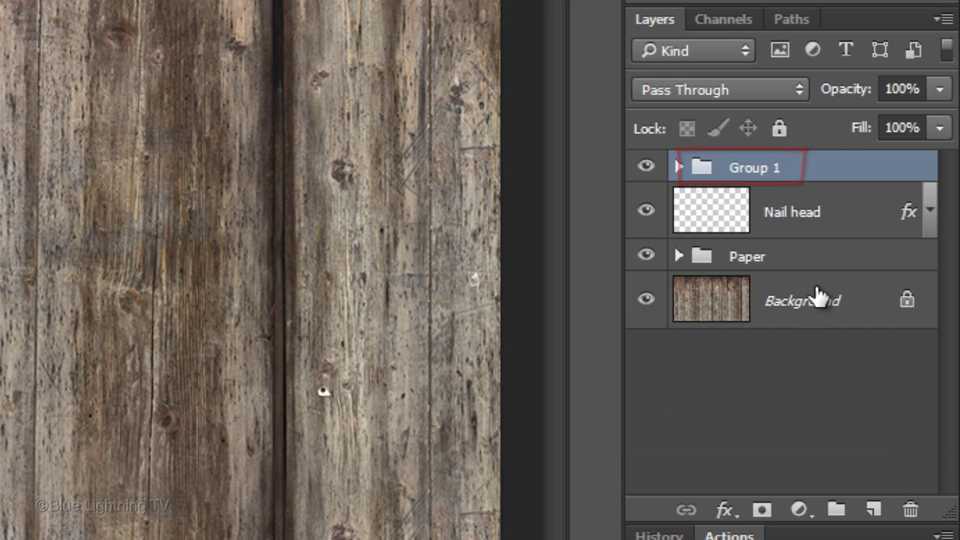
pyautogui.click(764, 512)
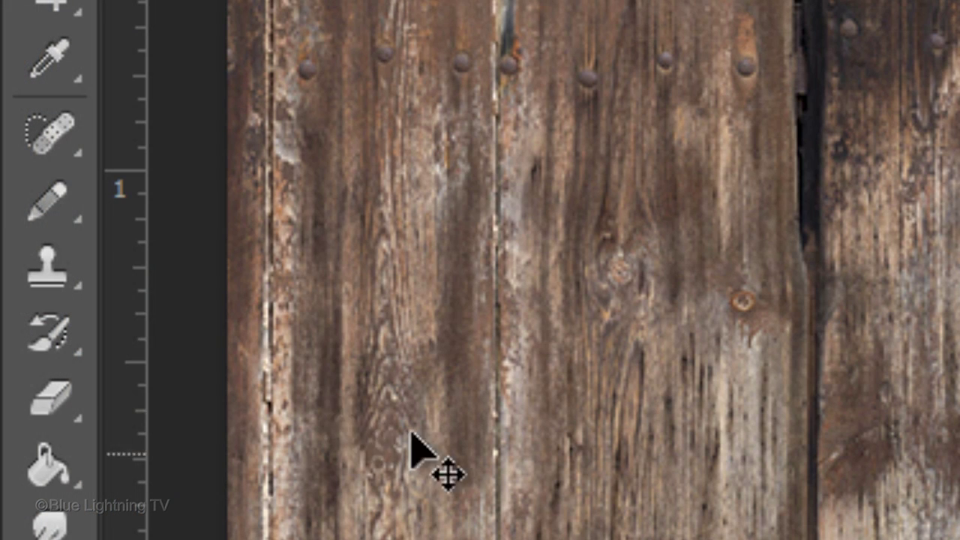
# - Choose the Brush tool and replace the current brush presets with the Marks and scratches set
pyautogui.click(49, 201)
pyautogui.moveTo(50, 203); pyautogui.dragTo(284, 198)
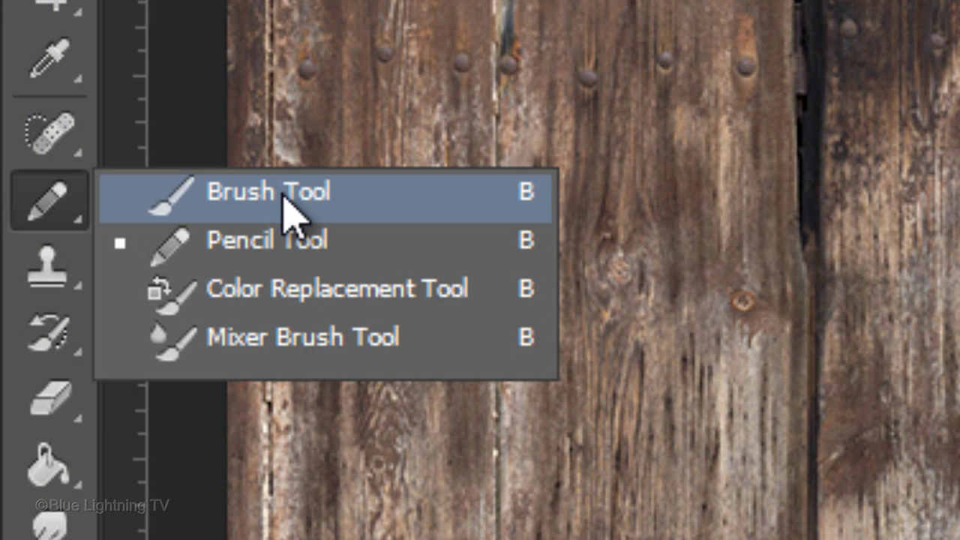
pyautogui.click(283, 197)
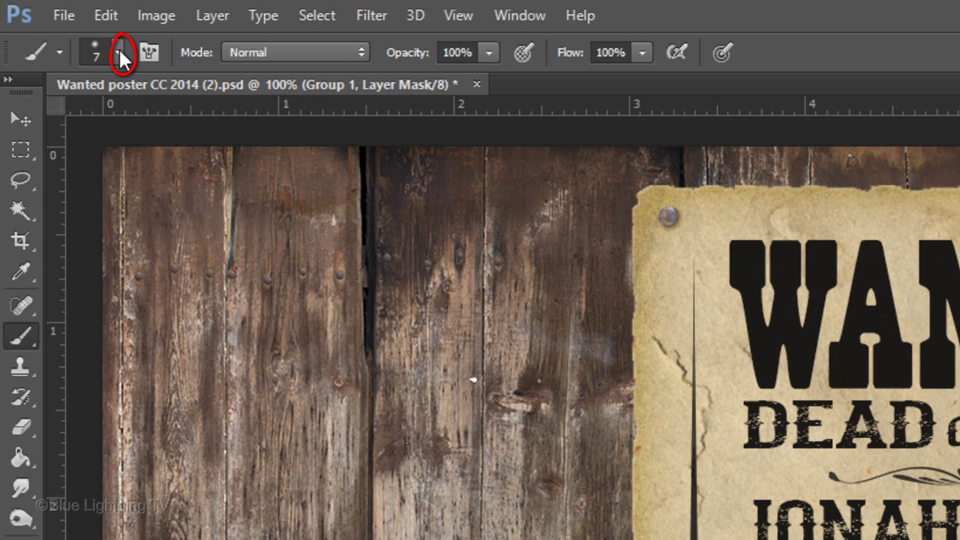
pyautogui.click(118, 53)
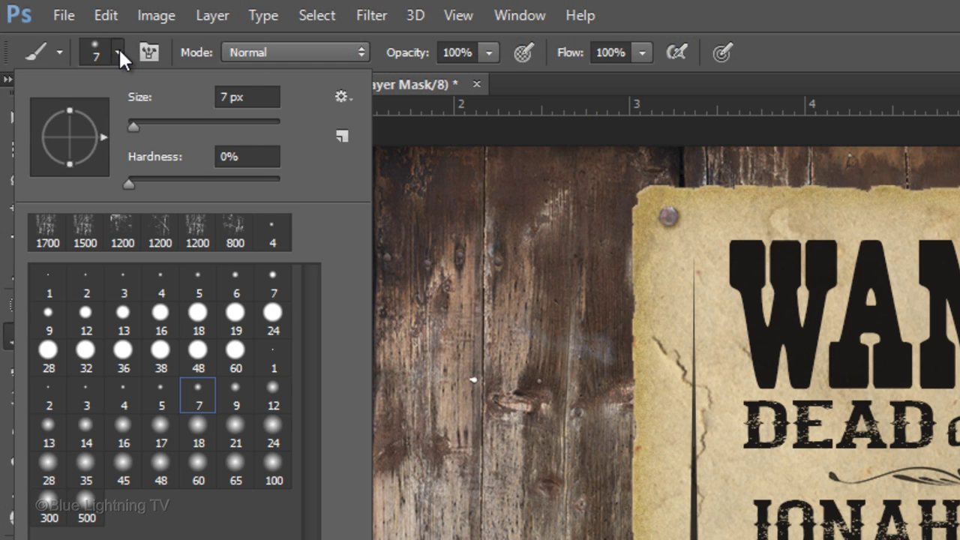
pyautogui.click(342, 96)
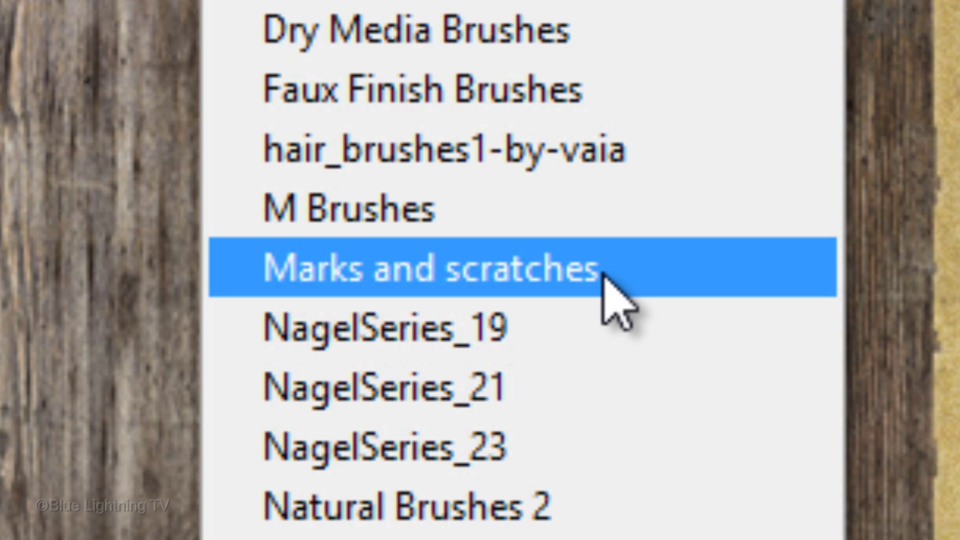
pyautogui.click(605, 276)
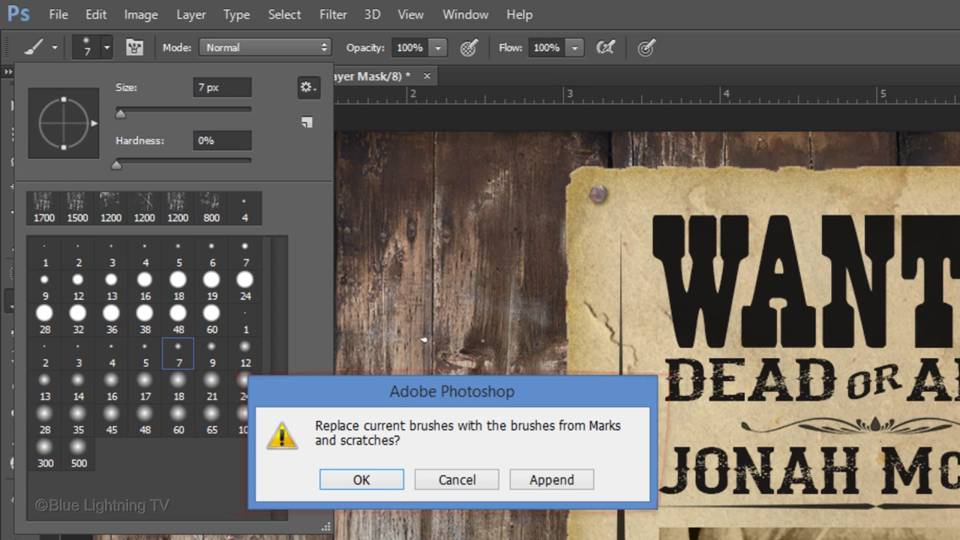
pyautogui.click(375, 481)
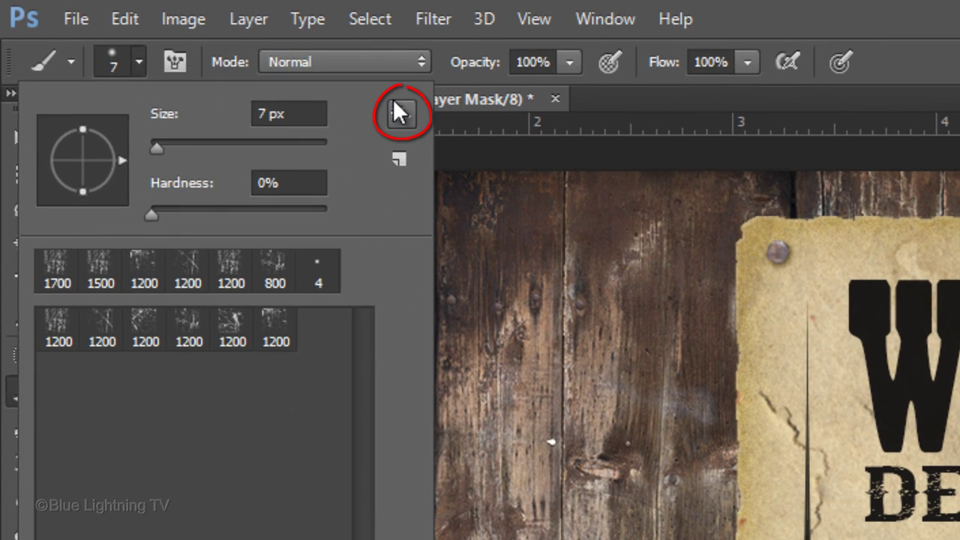
# - Display the brush presets as large thumbnails and choose the first scratch brush
pyautogui.click(396, 109)
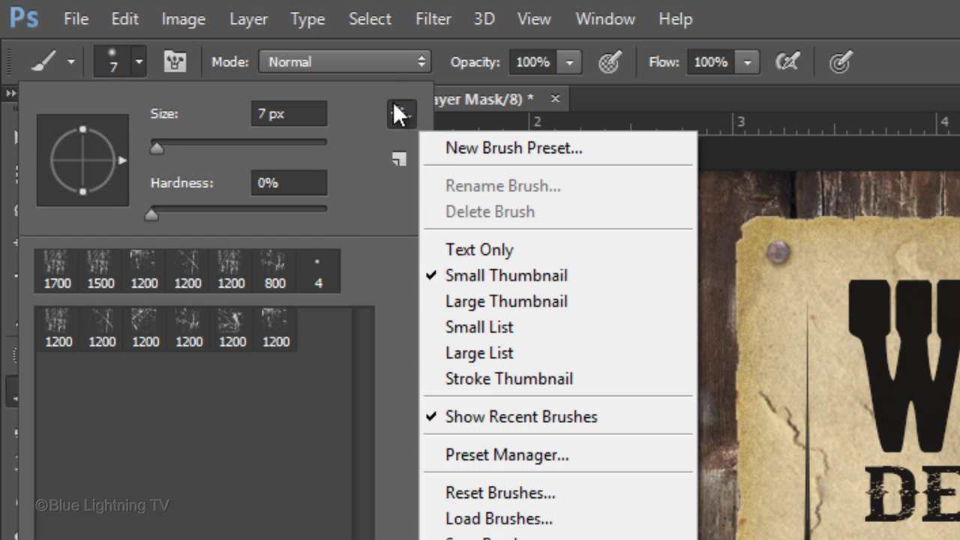
pyautogui.click(461, 302)
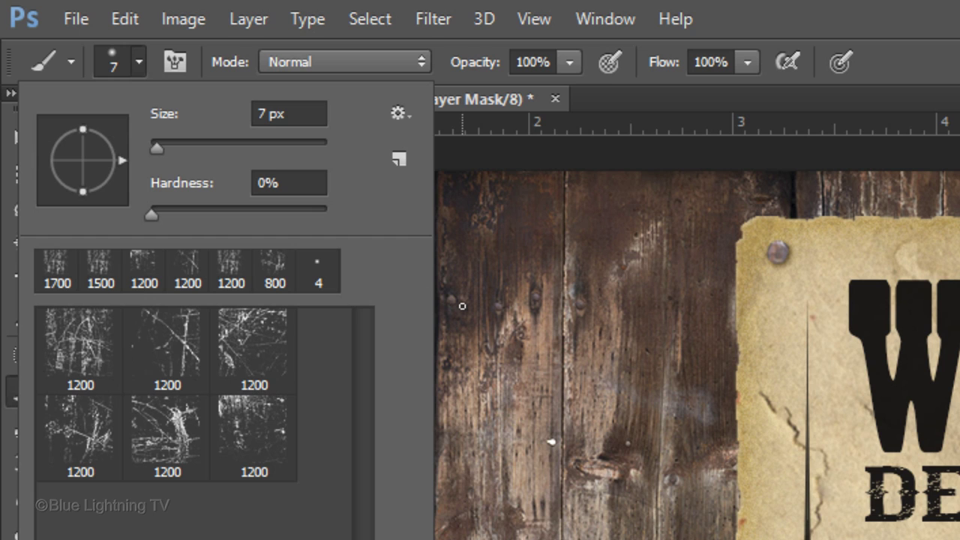
pyautogui.click(75, 342)
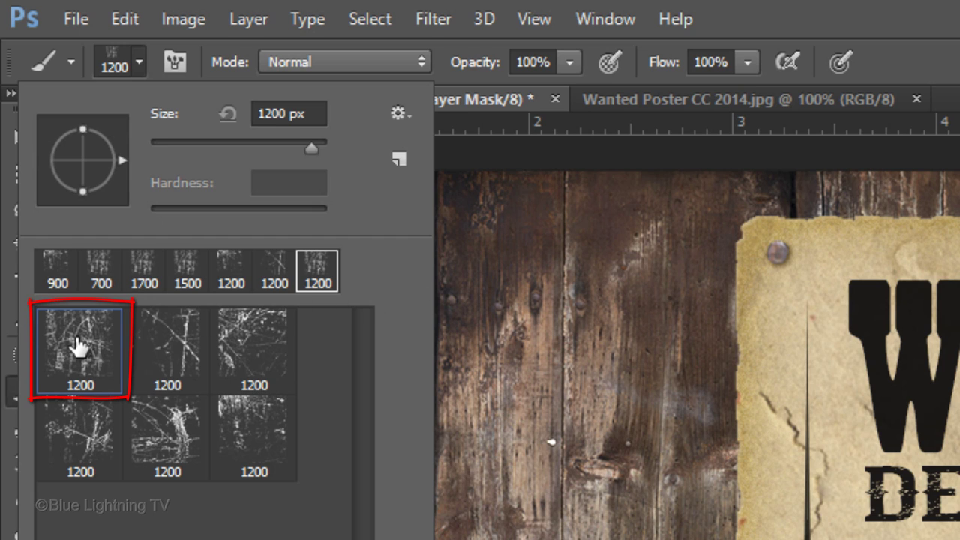
# - Set the scratch brush's size to 1700 px and distress the poster's print on the Group 1 mask
pyautogui.click(278, 113)
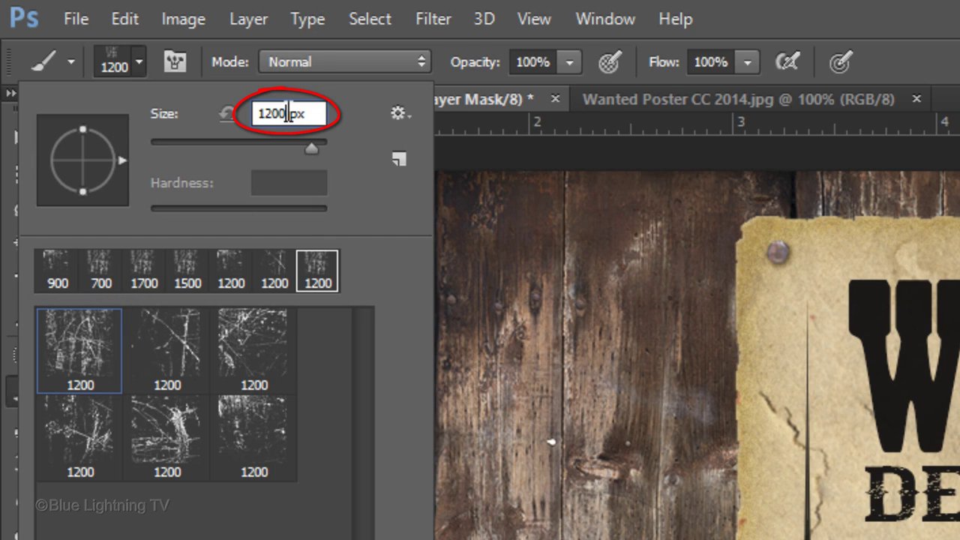
pyautogui.write('1700')
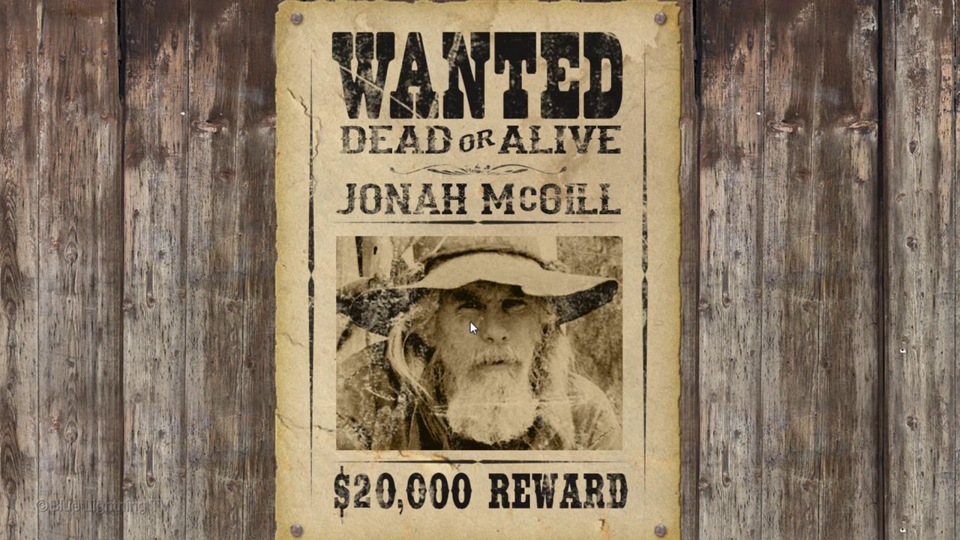
pyautogui.hotkey('ctrl', 'z')
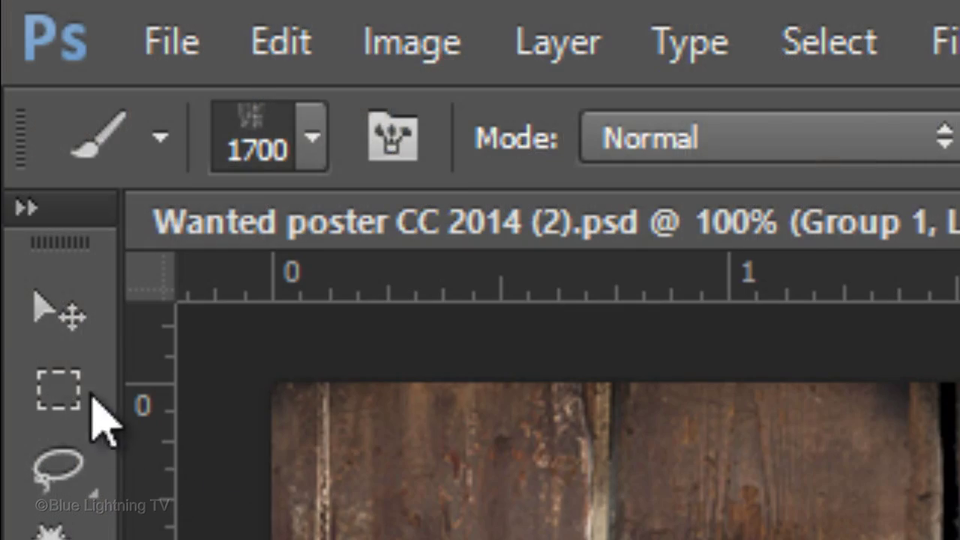
pyautogui.click(66, 309)
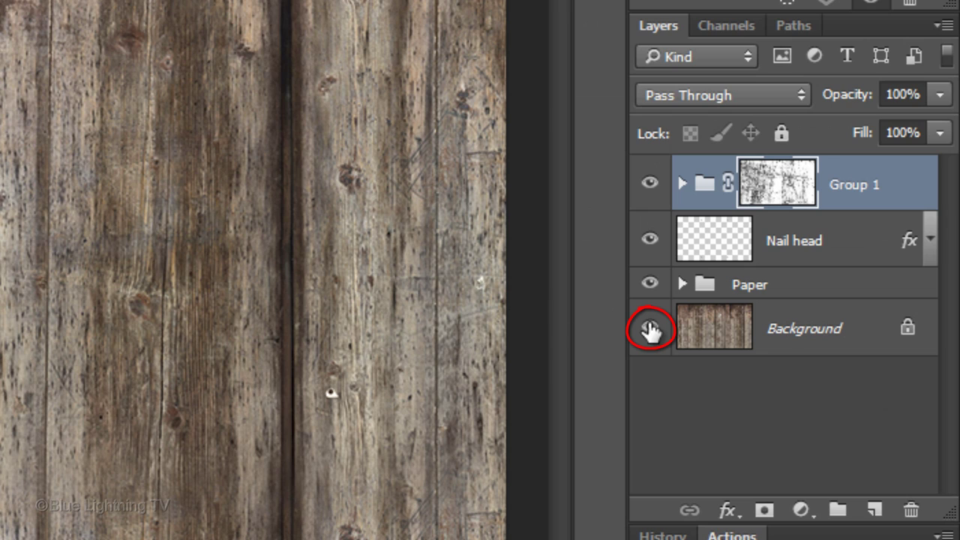
# - Merge a copy of all visible layers except the Background into a new layer and hide Group 1, Nail head and Paper
pyautogui.click(650, 328)
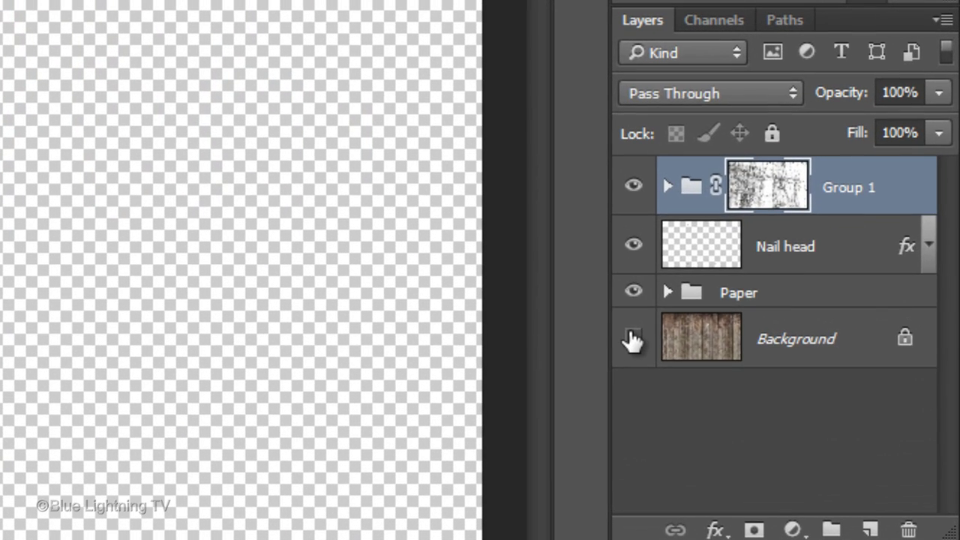
pyautogui.click(847, 313)
pyautogui.hotkey('ctrl', 'shift', 'alt', 'e')
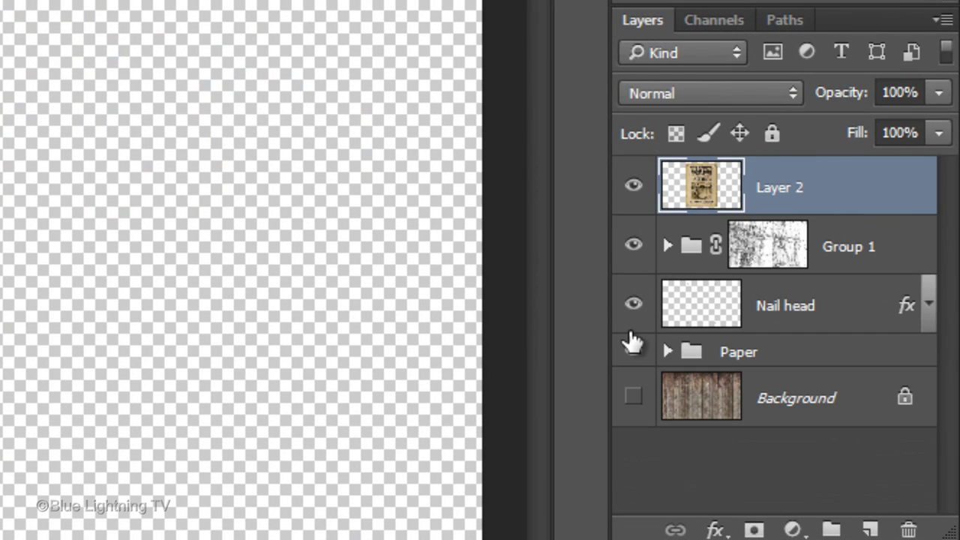
pyautogui.moveTo(630, 347); pyautogui.dragTo(633, 253)
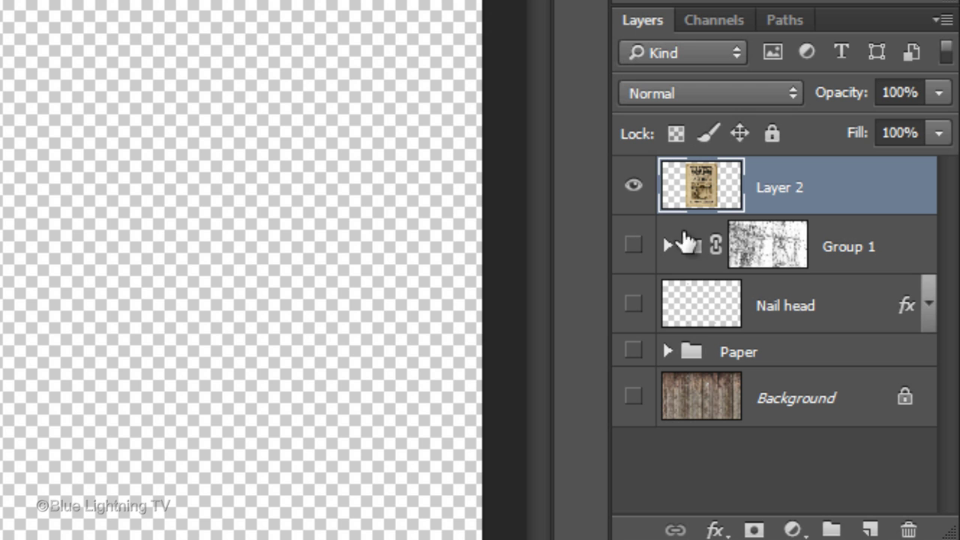
# - Add a drop shadow to the merged poster layer with Linear Burn blending and 25% opacity
pyautogui.doubleClick(843, 197)
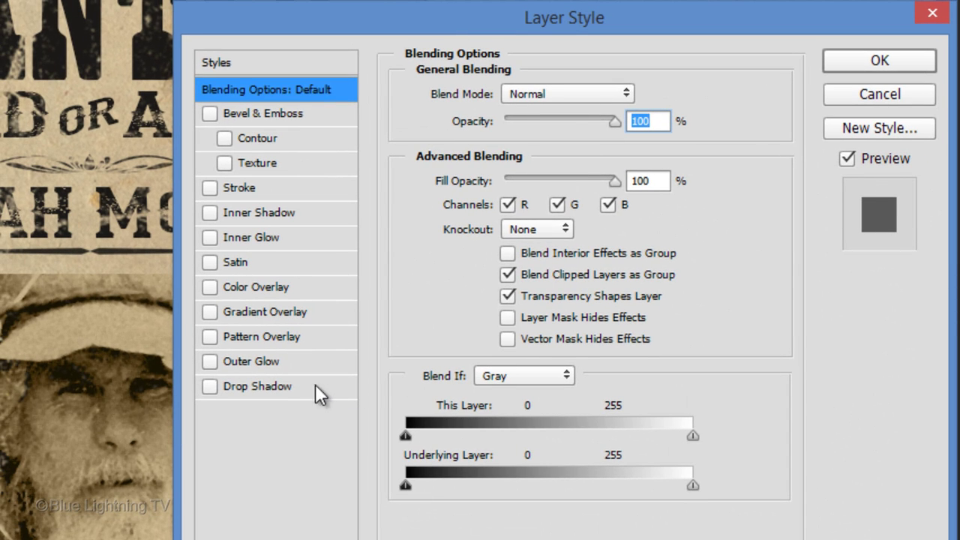
pyautogui.click(299, 387)
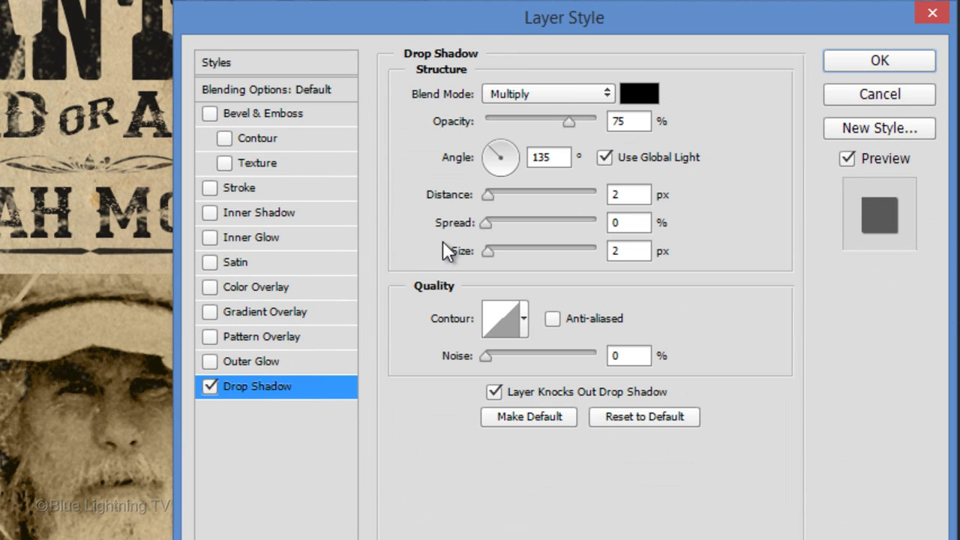
pyautogui.click(555, 92)
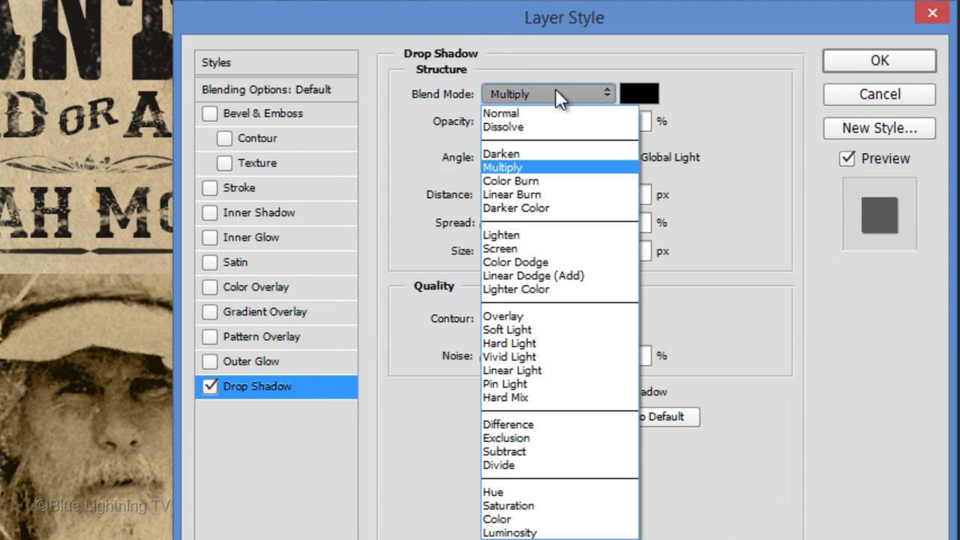
pyautogui.click(553, 195)
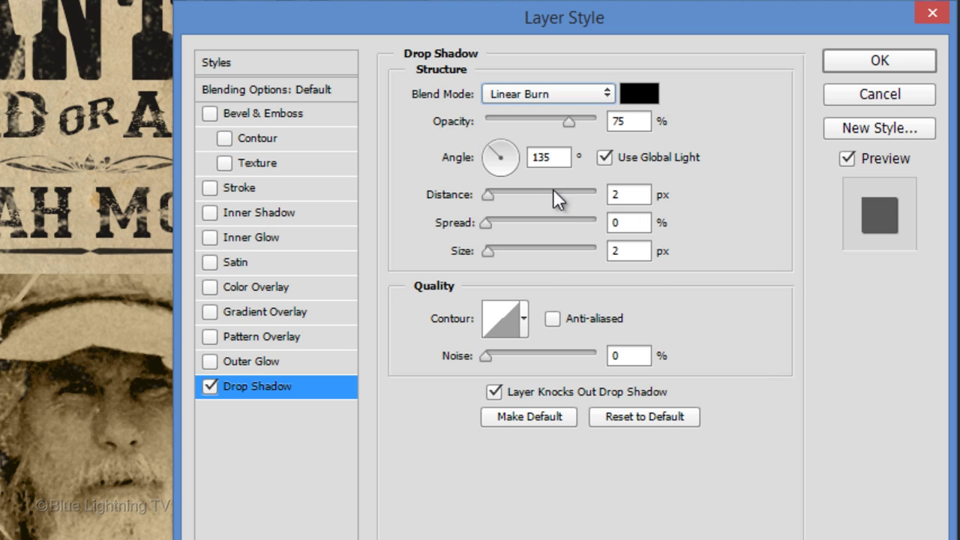
pyautogui.doubleClick(609, 121)
pyautogui.write('25')
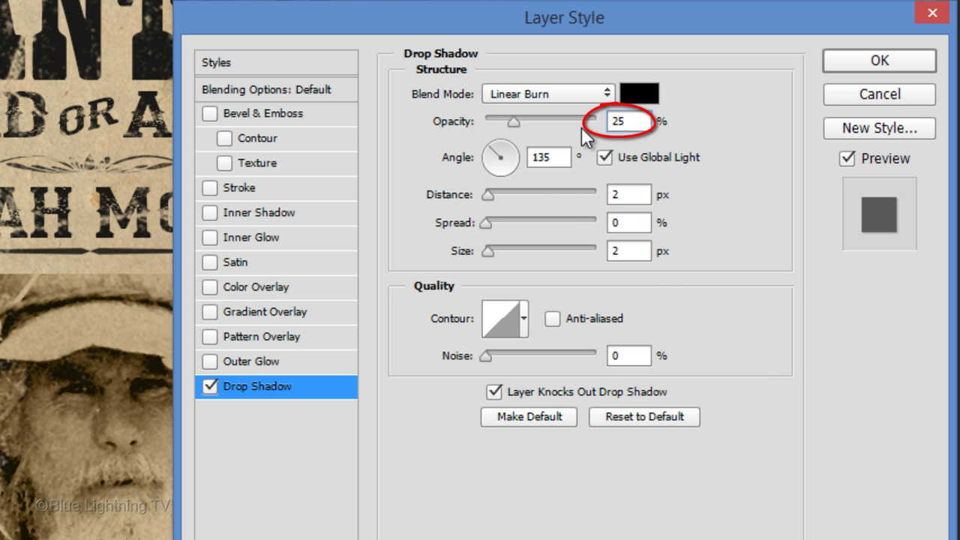
# - Set the drop shadow's distance to 8 px and size to 10 px, and apply the layer style
pyautogui.click(629, 195)
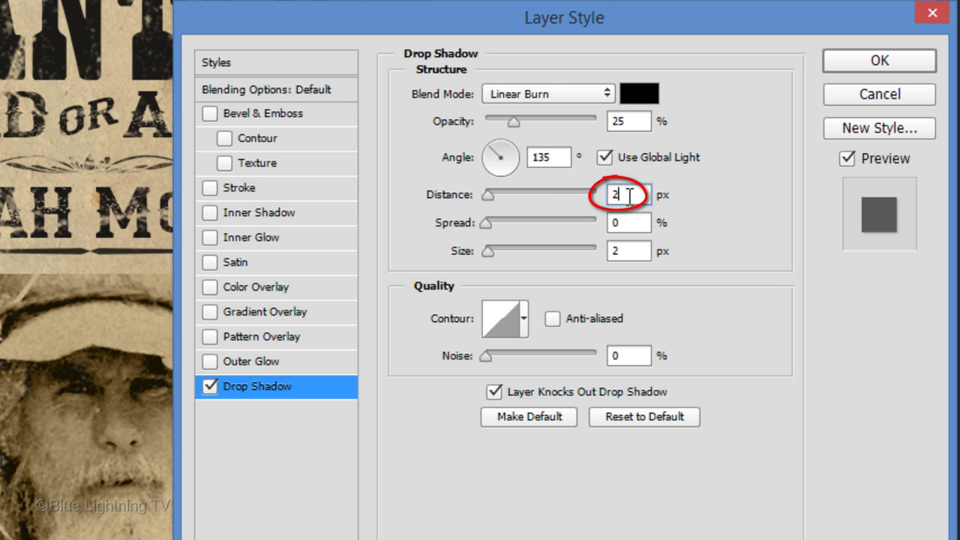
pyautogui.press('BackSpace')
pyautogui.write('8')
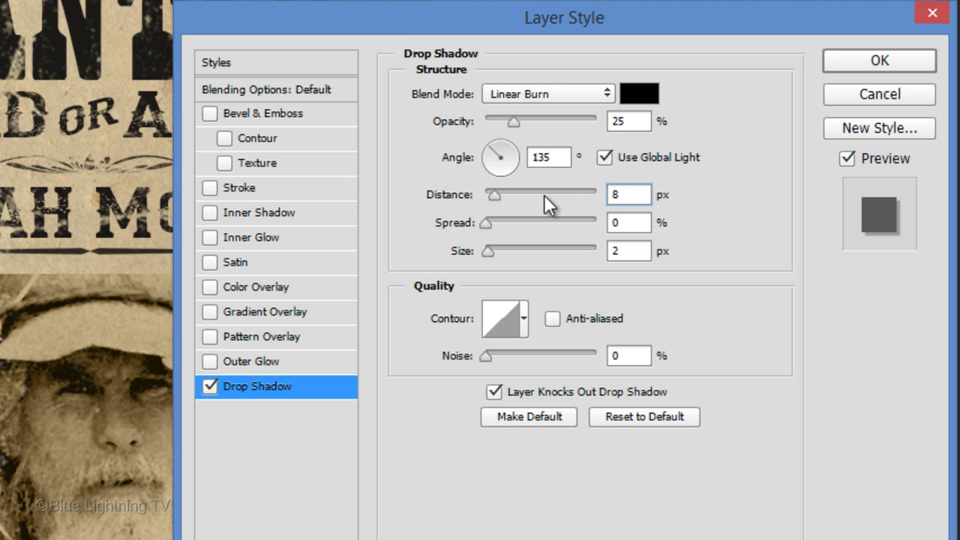
pyautogui.click(628, 252)
pyautogui.press('BackSpace')
pyautogui.write('10')
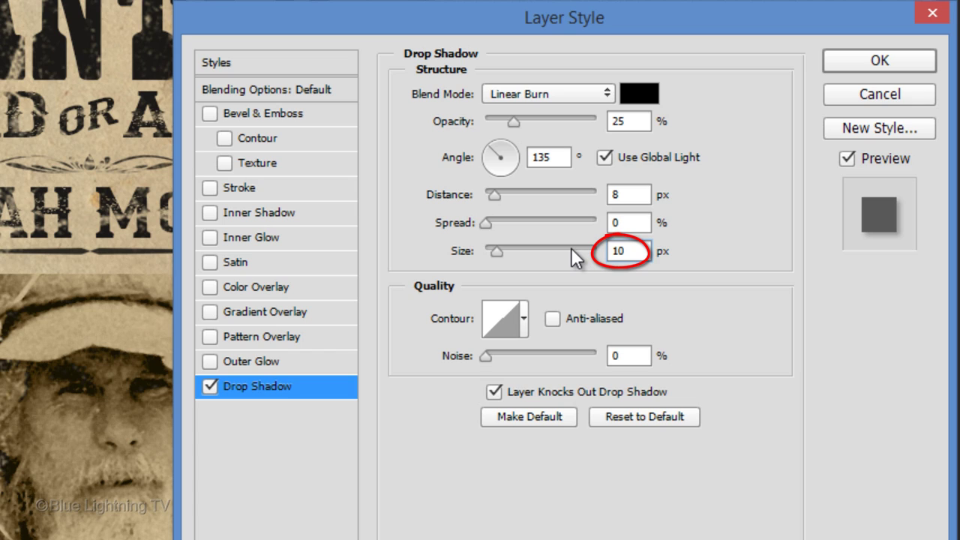
pyautogui.click(854, 59)
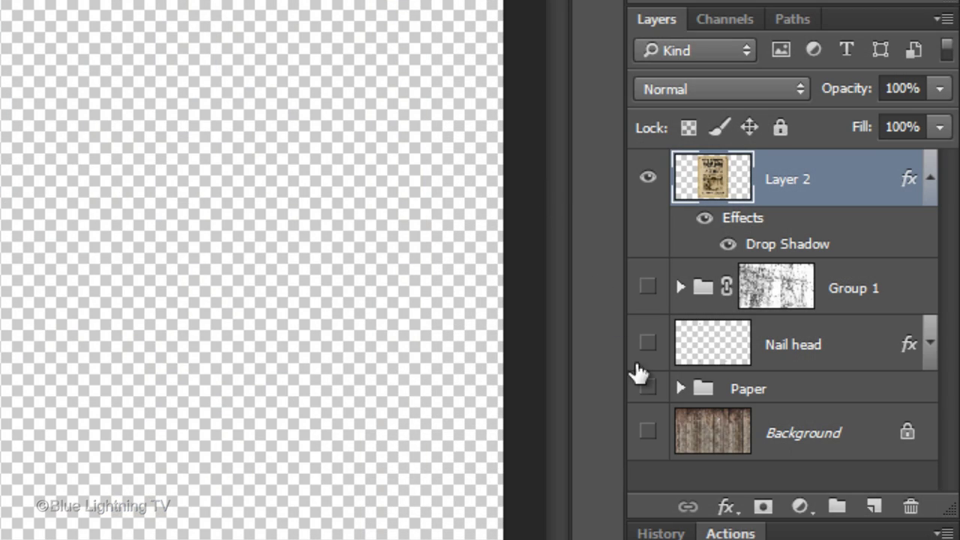
# - Show the Background layer again and start a warp transform on the merged poster layer
pyautogui.click(648, 432)
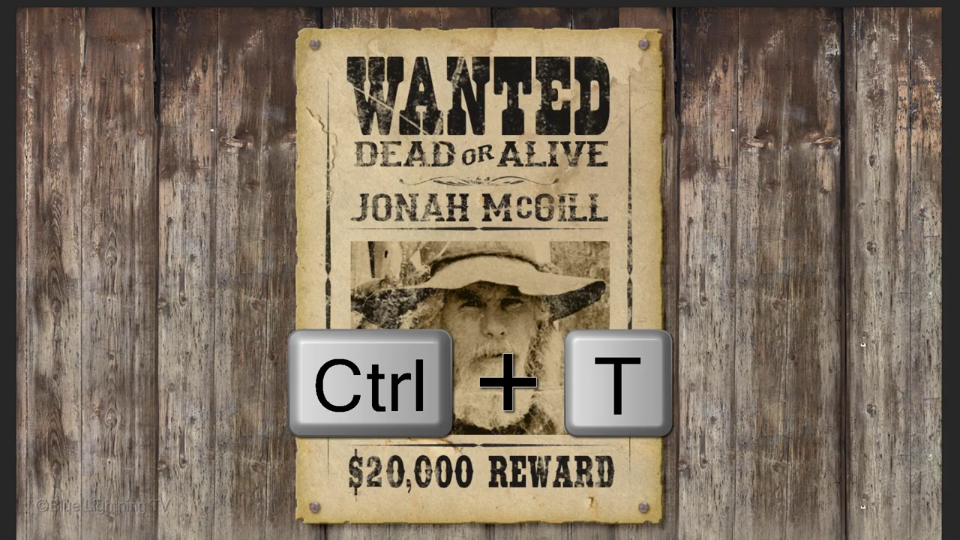
pyautogui.hotkey('ctrl', 't')
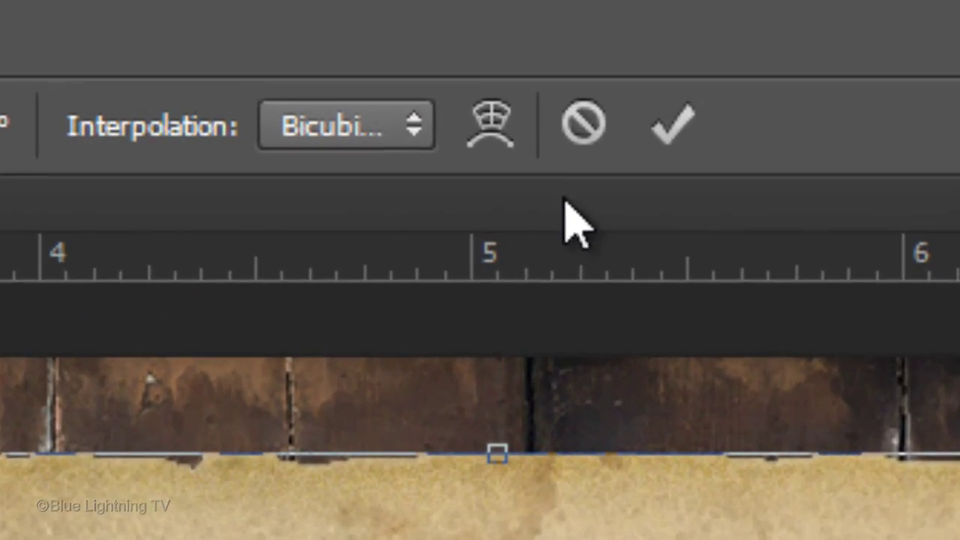
pyautogui.click(486, 45)
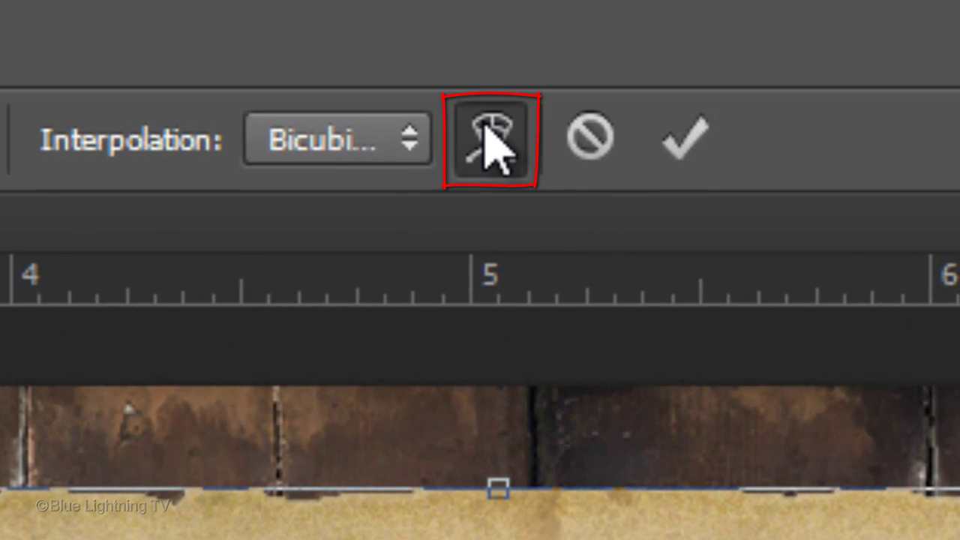